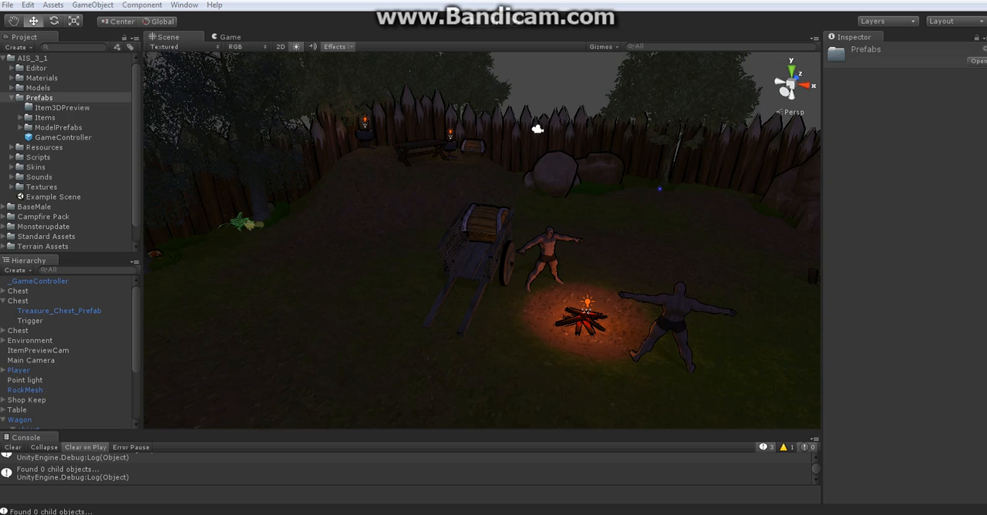
# Open the item database editor of the GameController prefab and reposition its window over the scene
pyautogui.click(63, 137)
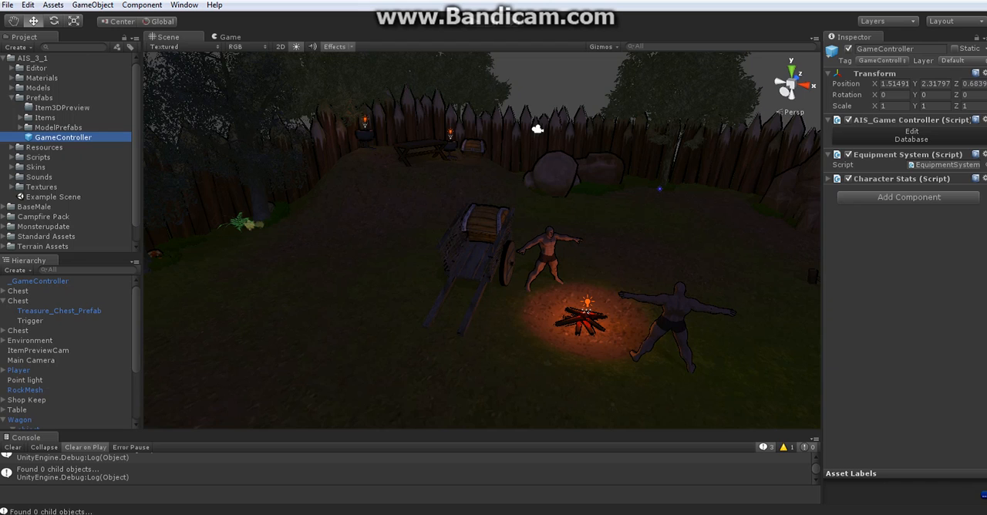
pyautogui.click(911, 136)
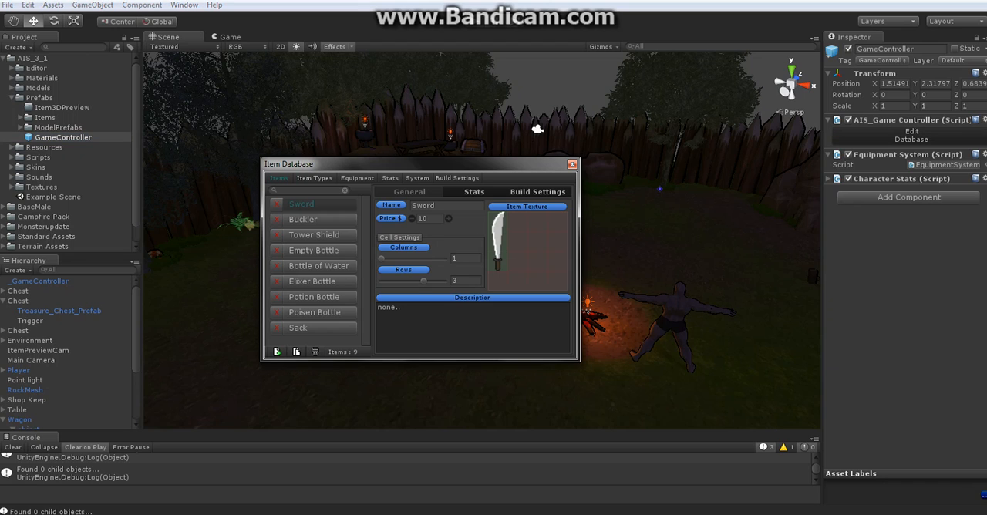
pyautogui.moveTo(420, 164); pyautogui.dragTo(474, 145)
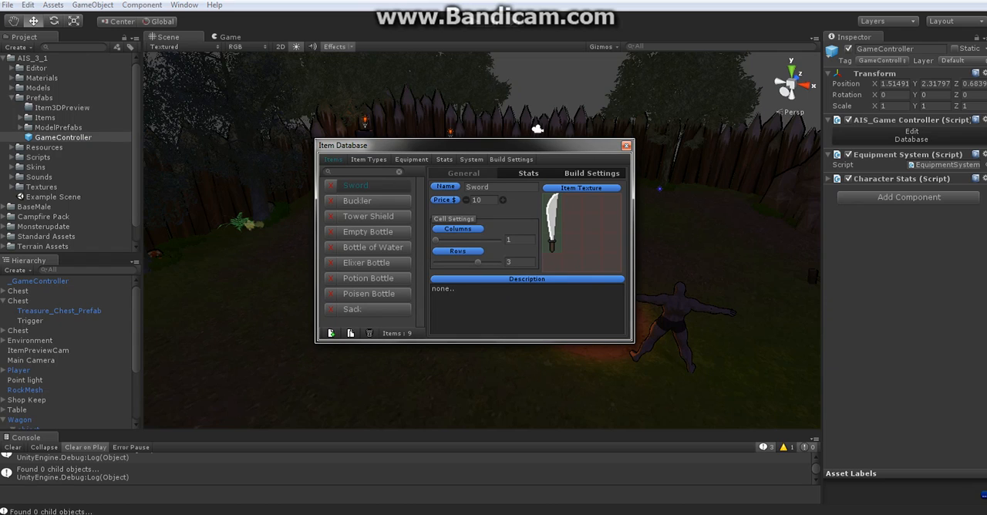
pyautogui.moveTo(474, 145); pyautogui.dragTo(463, 161)
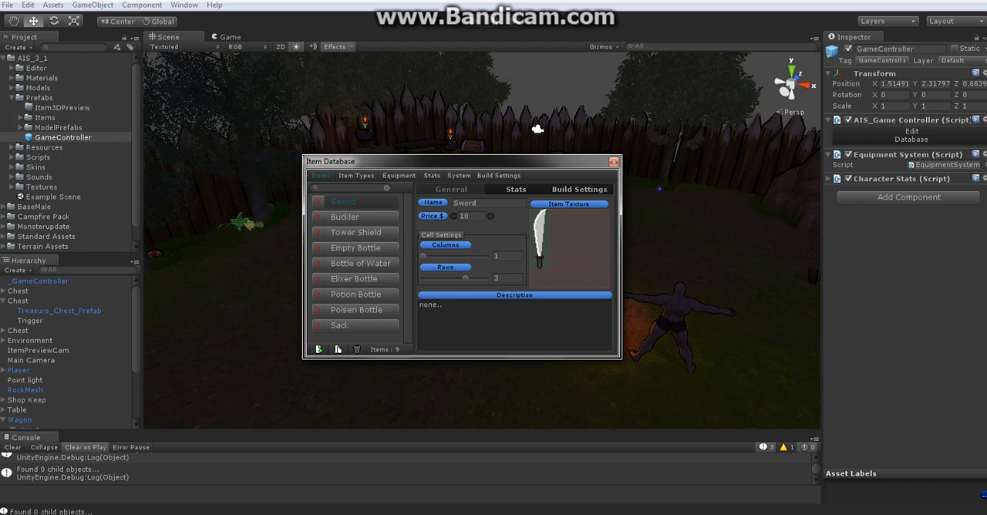
pyautogui.moveTo(462, 161); pyautogui.dragTo(496, 137)
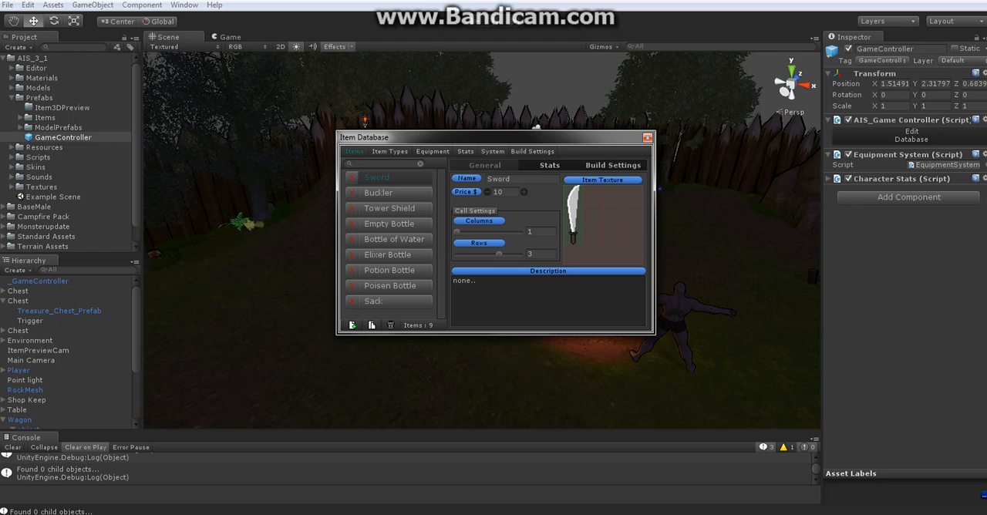
pyautogui.moveTo(494, 138); pyautogui.dragTo(488, 167)
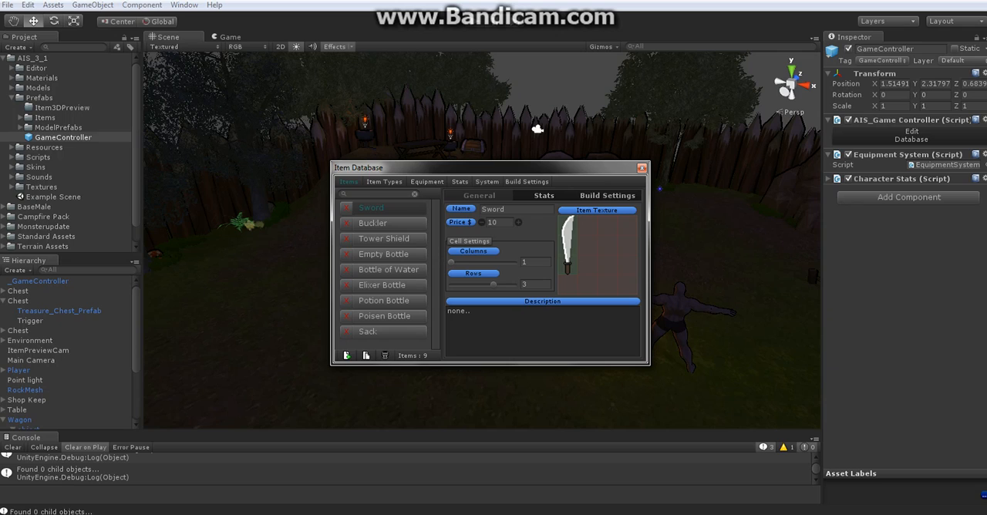
# Review the Sword's prefab build settings, the database-wide build paths, and the Sword's general properties and stats
pyautogui.click(608, 196)
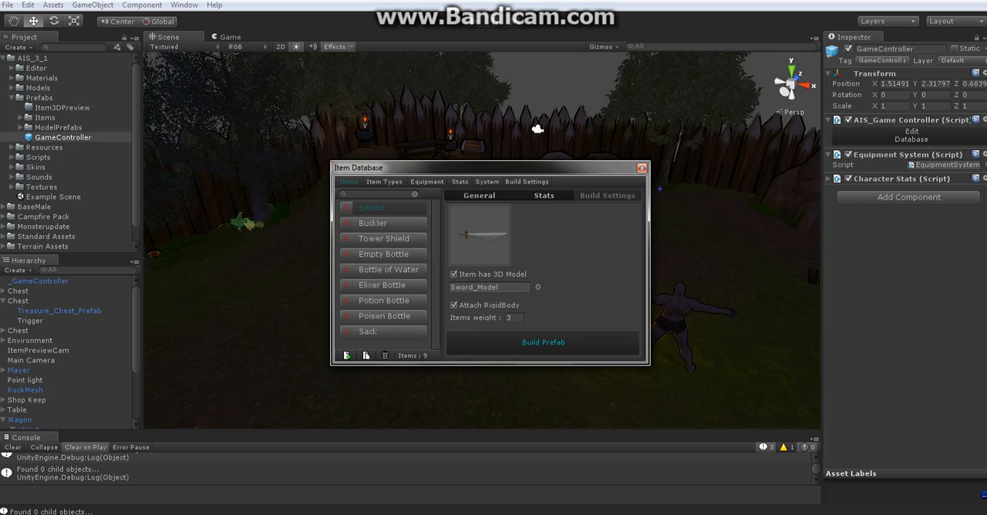
pyautogui.click(527, 181)
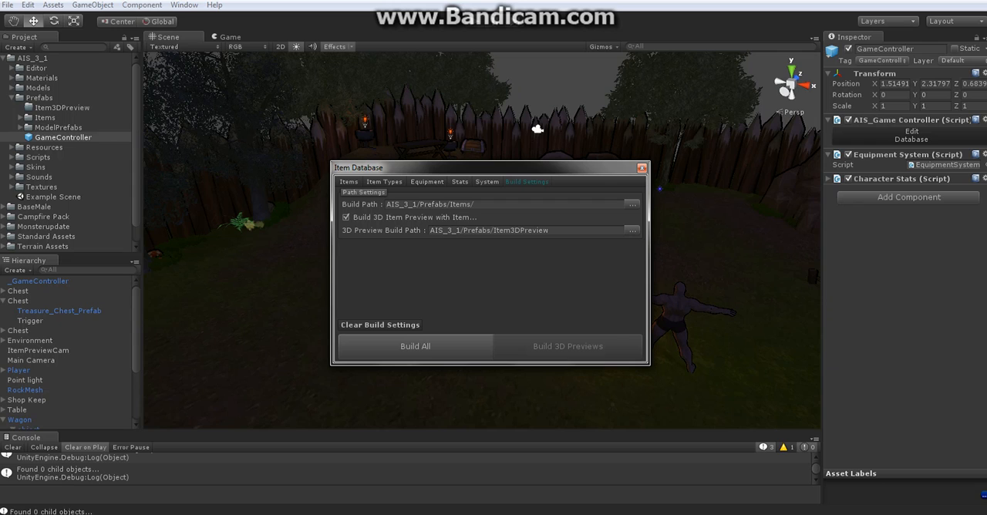
pyautogui.moveTo(493, 168); pyautogui.dragTo(510, 139)
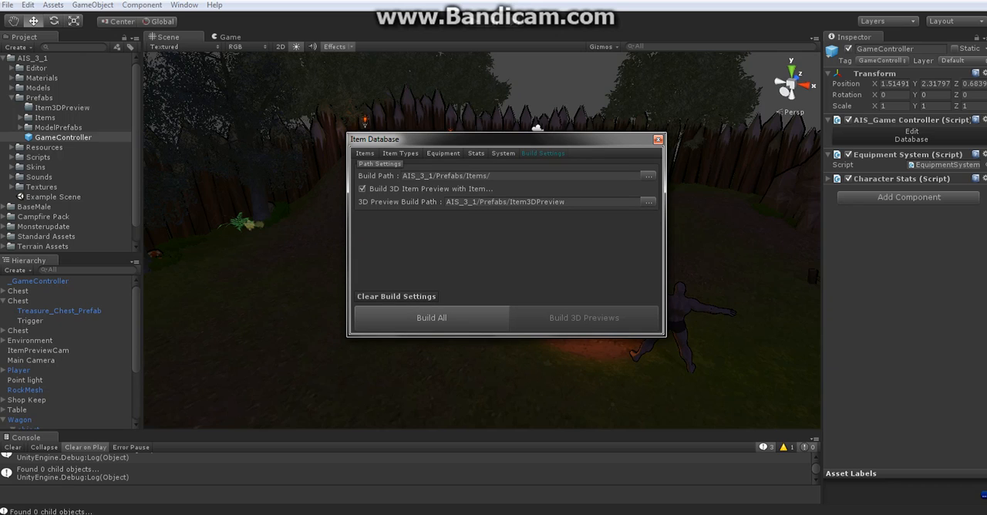
pyautogui.click(365, 153)
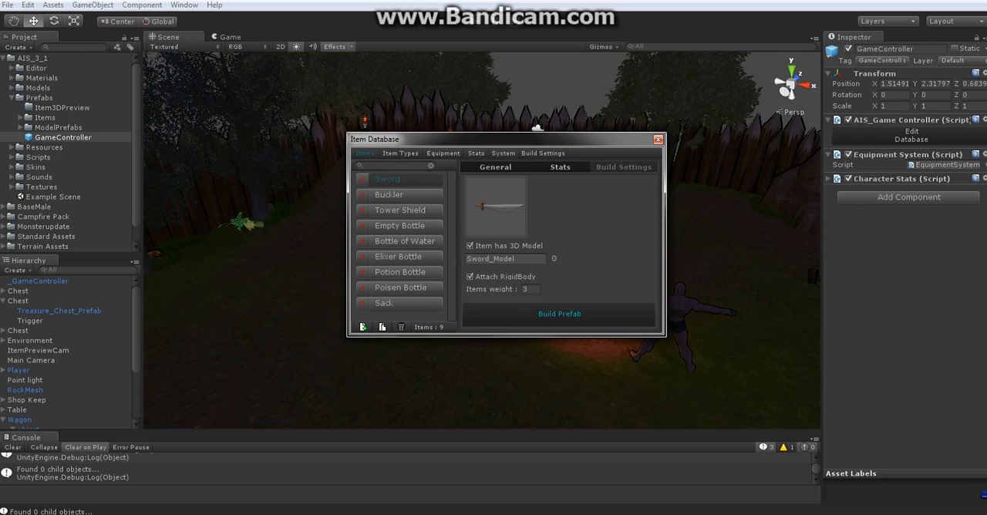
pyautogui.click(495, 167)
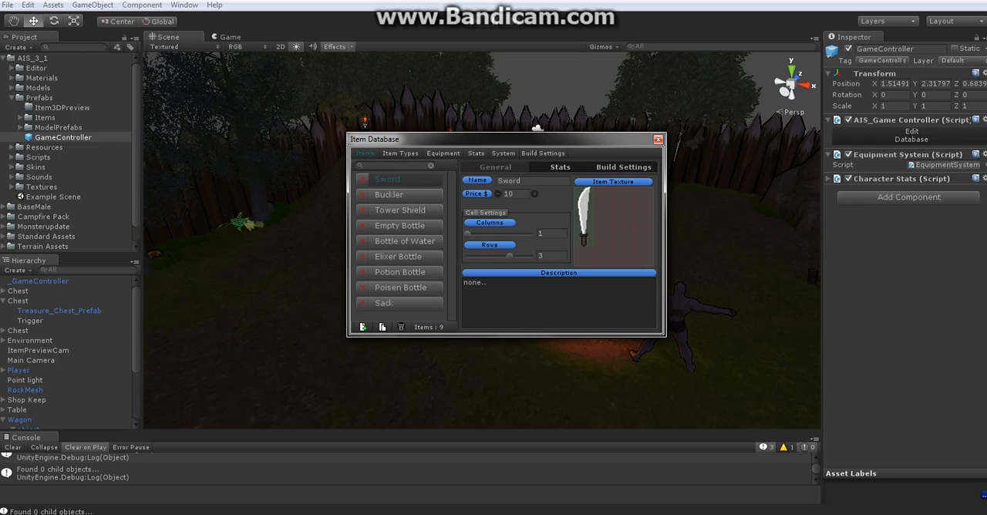
pyautogui.click(560, 167)
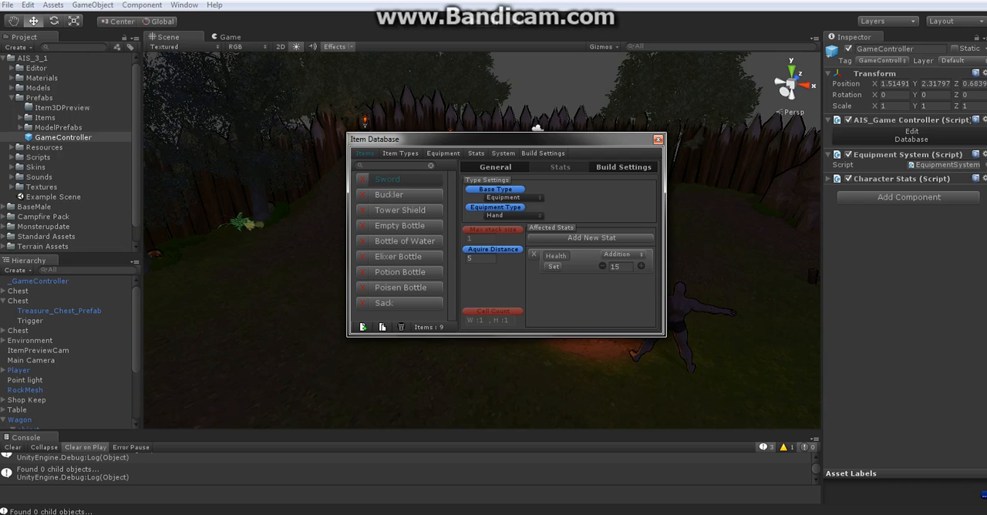
# Add two extra affected stats to the Sword and remove both of them again
pyautogui.click(591, 238)
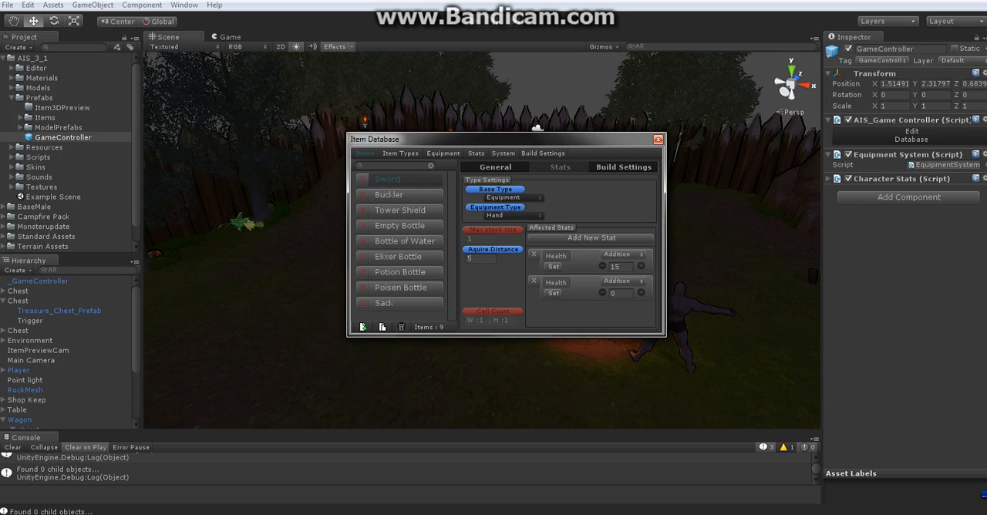
pyautogui.click(591, 238)
pyautogui.click(533, 307)
pyautogui.click(533, 281)
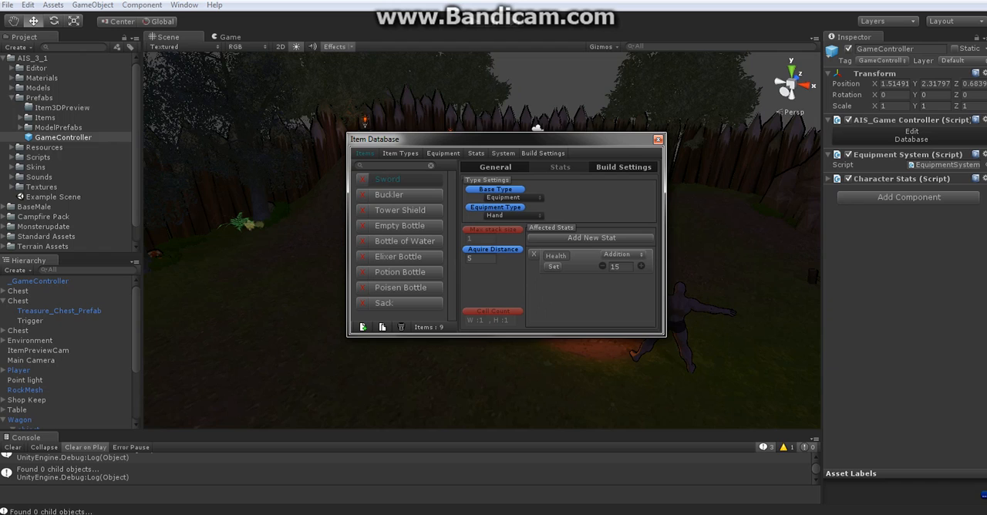
# Change the Sword's affected stat to Attack and check the available modifier operations without changing the current one
pyautogui.click(554, 266)
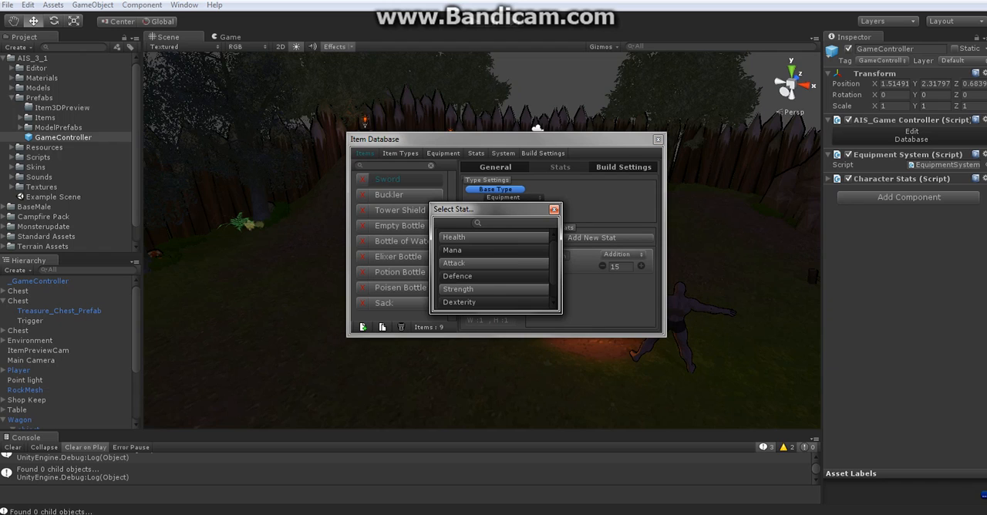
pyautogui.moveTo(495, 209); pyautogui.dragTo(456, 173)
pyautogui.scroll(-2, 455, 232)
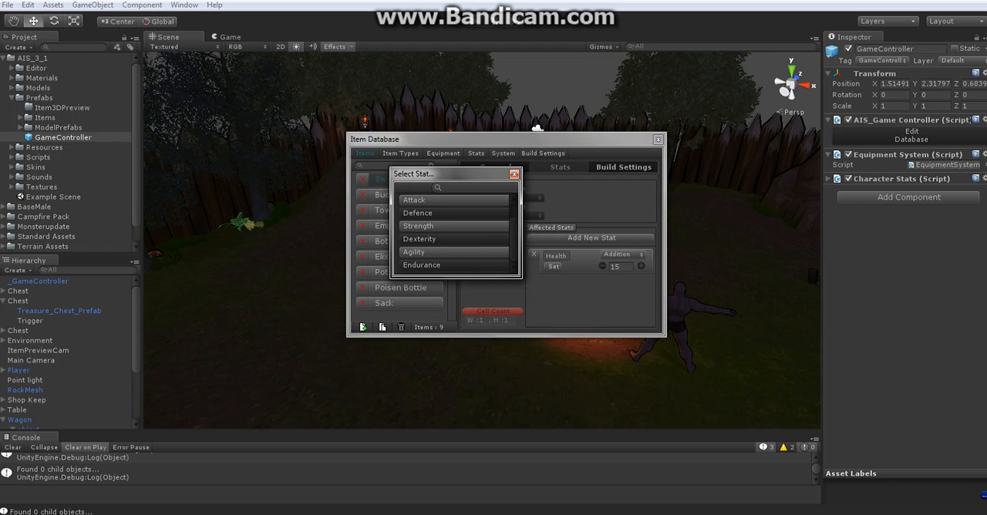
pyautogui.scroll(2, 455, 232)
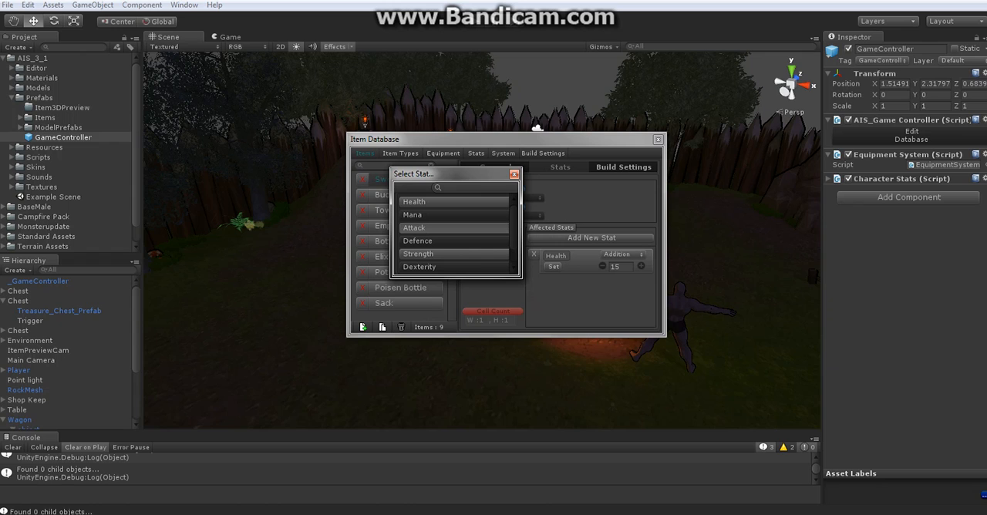
pyautogui.click(455, 228)
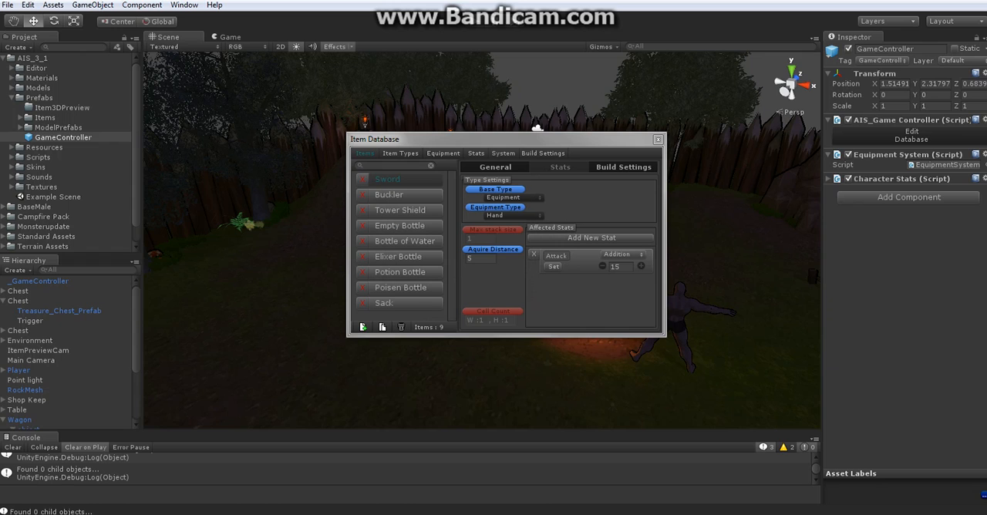
pyautogui.click(623, 253)
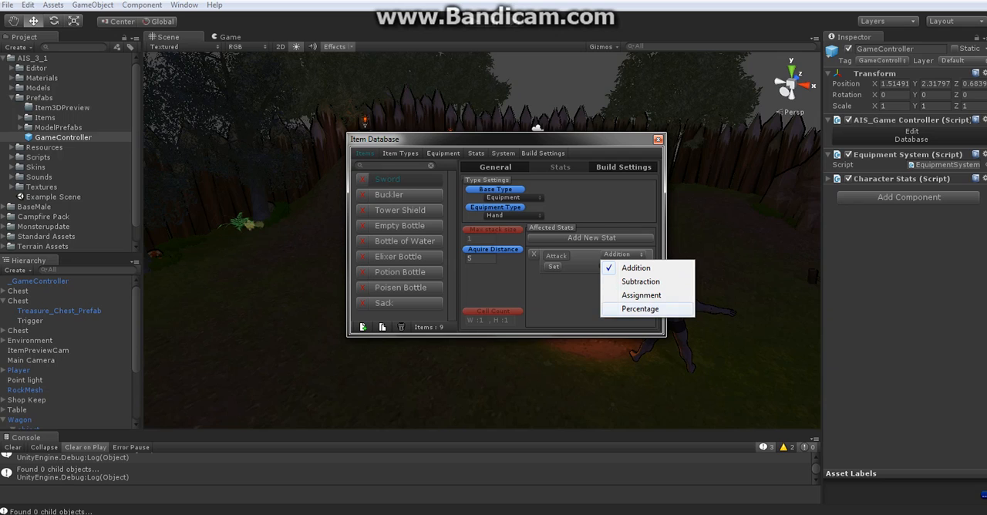
pyautogui.press('Escape')
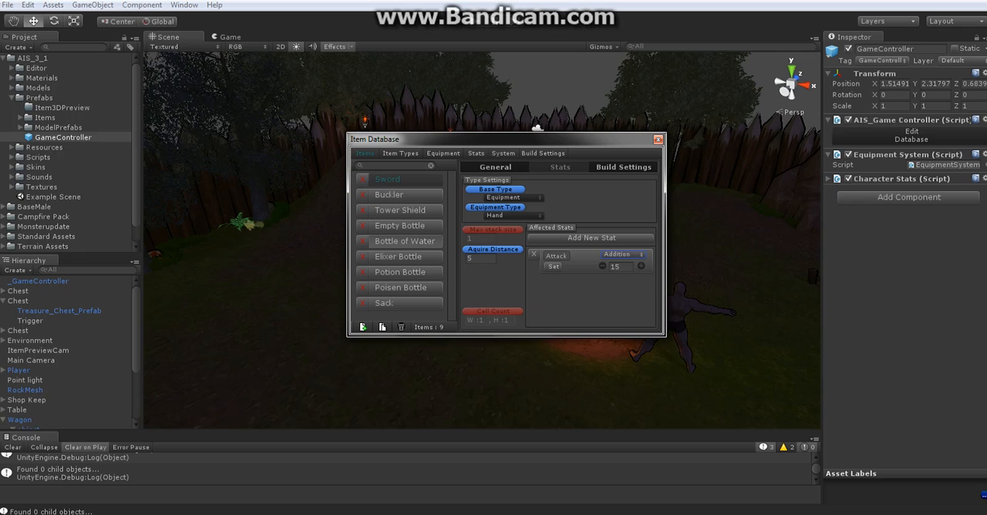
# Switch the Bottle of Water's base type to General and back to Consumable
pyautogui.click(405, 241)
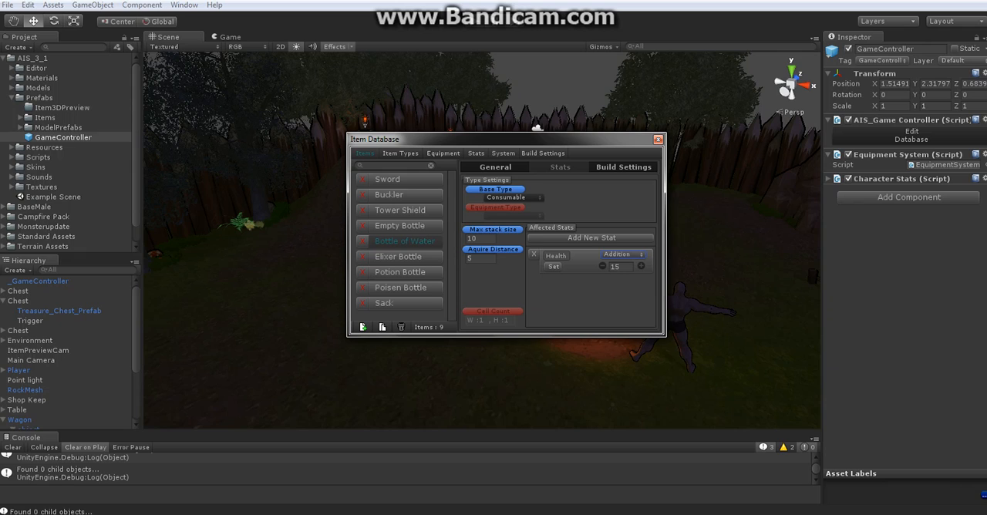
pyautogui.click(513, 198)
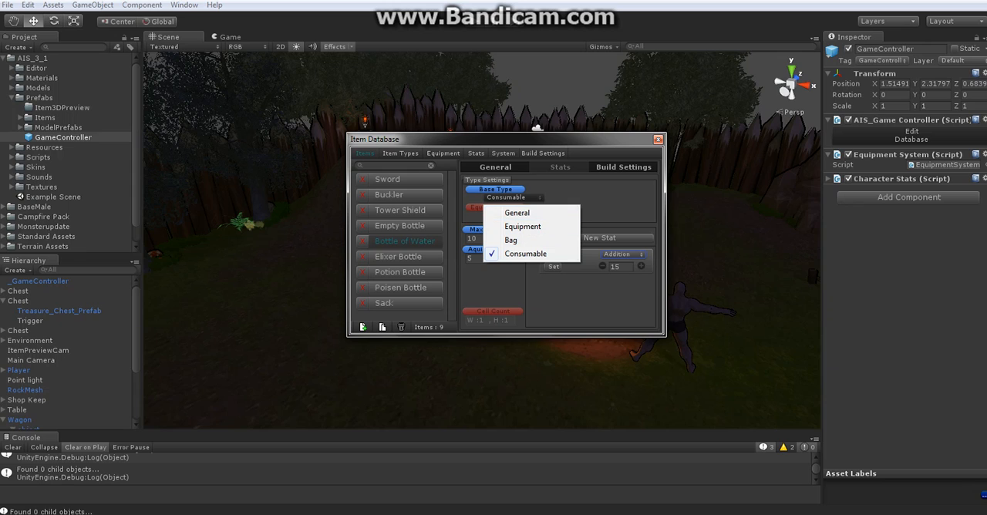
pyautogui.click(517, 213)
pyautogui.click(513, 198)
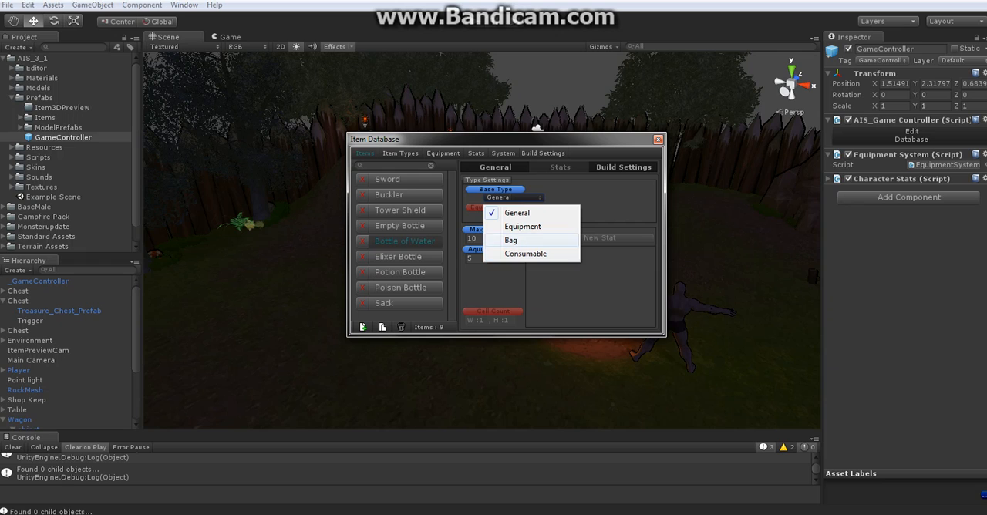
pyautogui.click(526, 254)
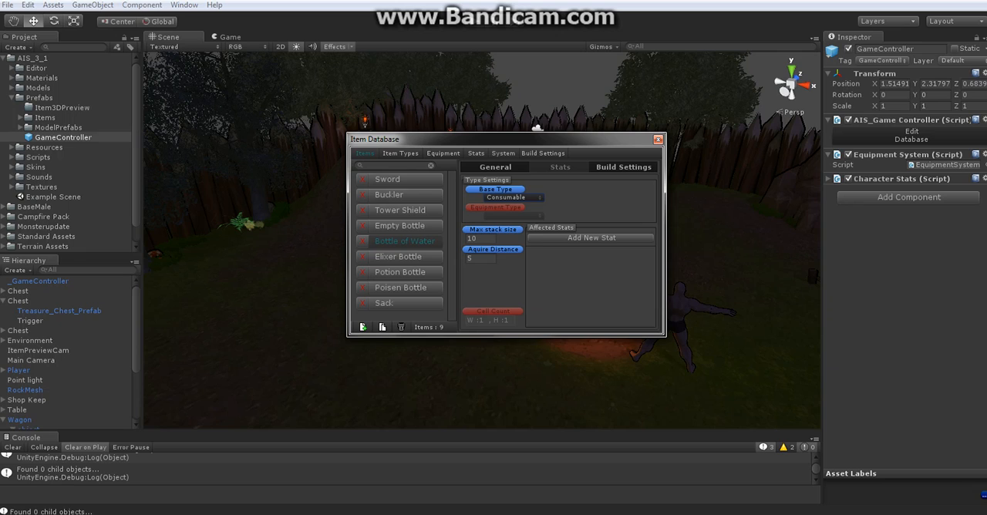
# Try the Empty Bottle's base type as Consumable, including with an affected stat, and return it to General
pyautogui.click(402, 179)
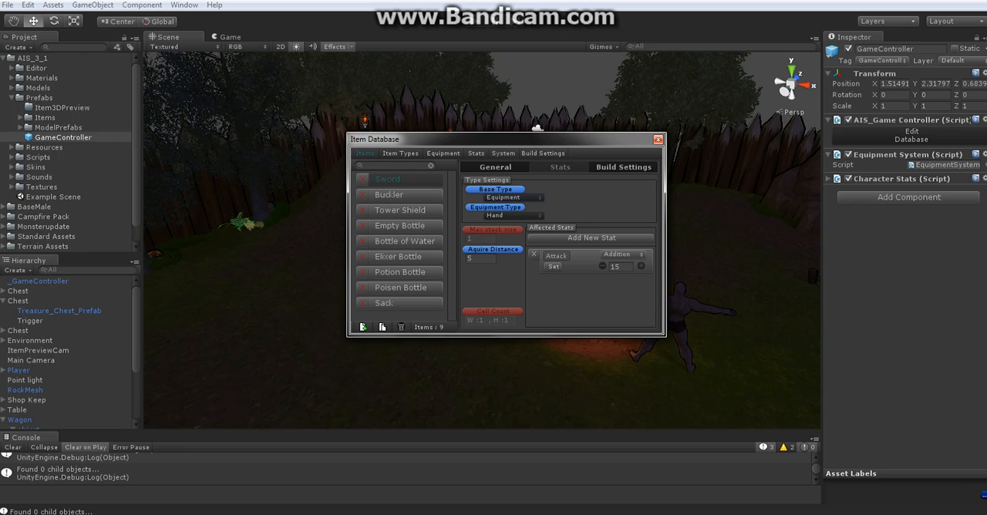
pyautogui.click(400, 226)
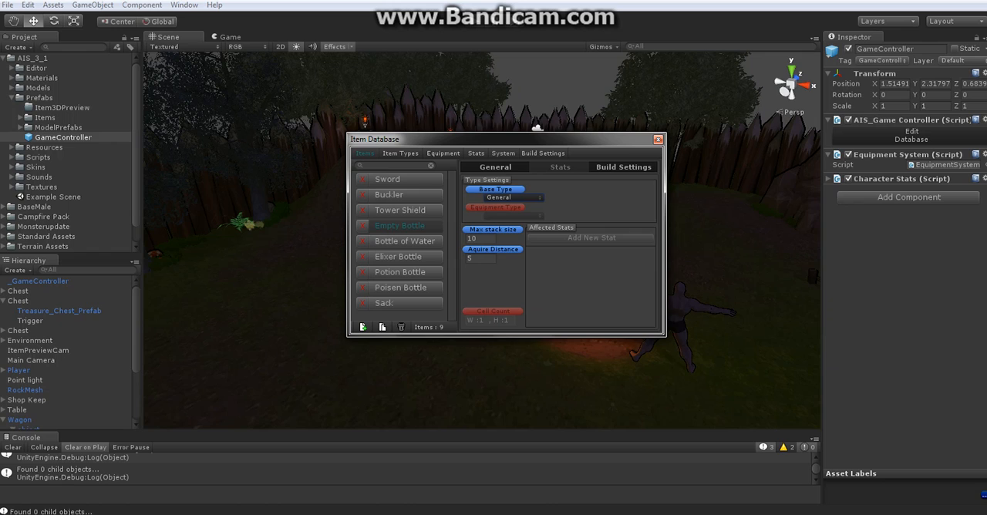
pyautogui.click(505, 197)
pyautogui.click(525, 255)
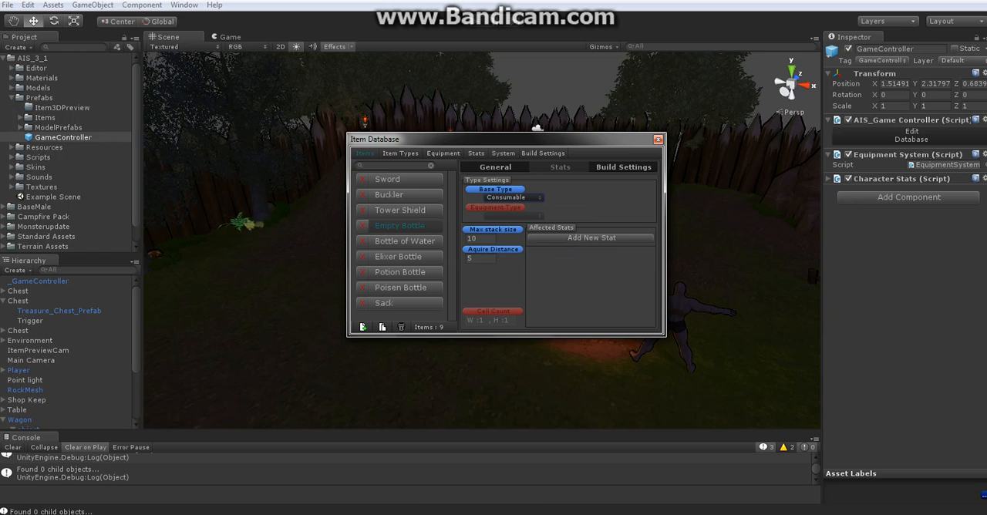
pyautogui.click(505, 198)
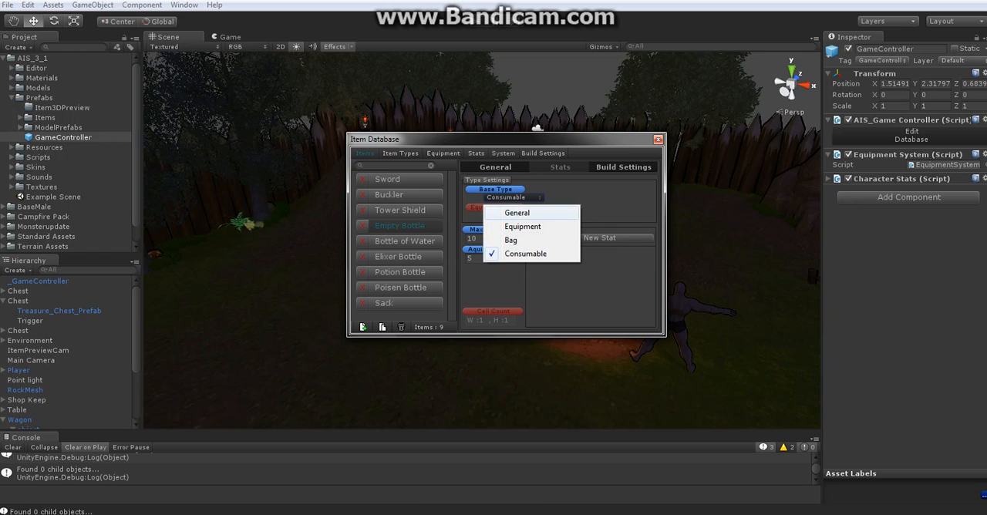
pyautogui.click(517, 212)
pyautogui.click(506, 198)
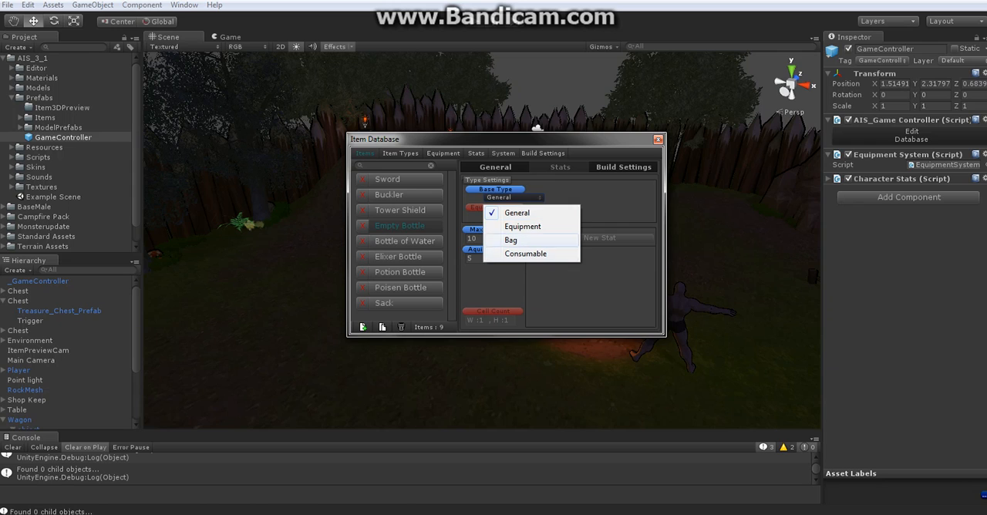
pyautogui.click(517, 213)
pyautogui.click(505, 197)
pyautogui.click(525, 254)
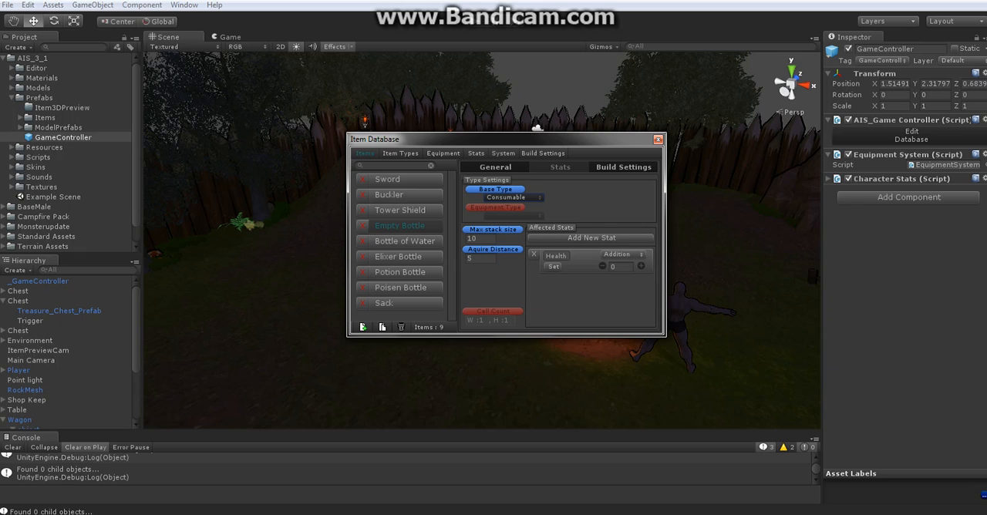
pyautogui.click(507, 197)
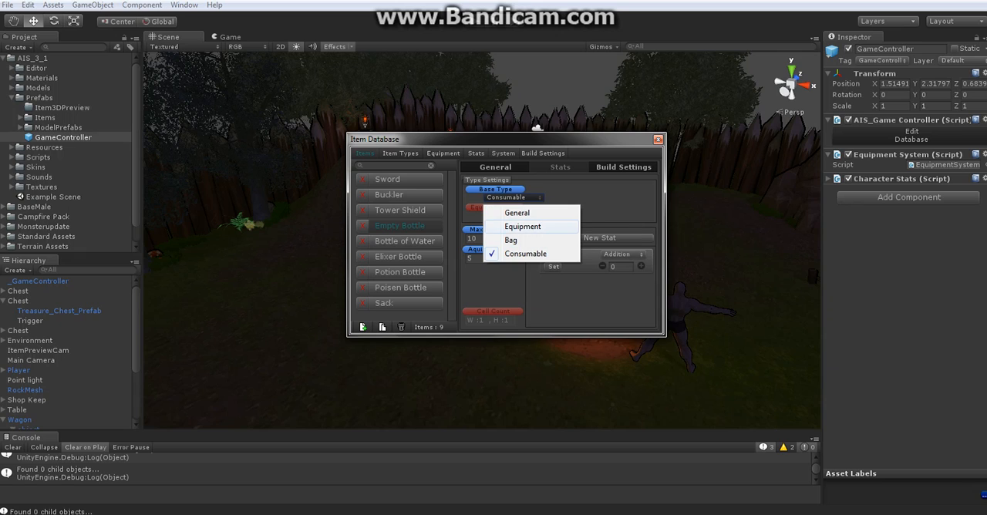
pyautogui.click(517, 213)
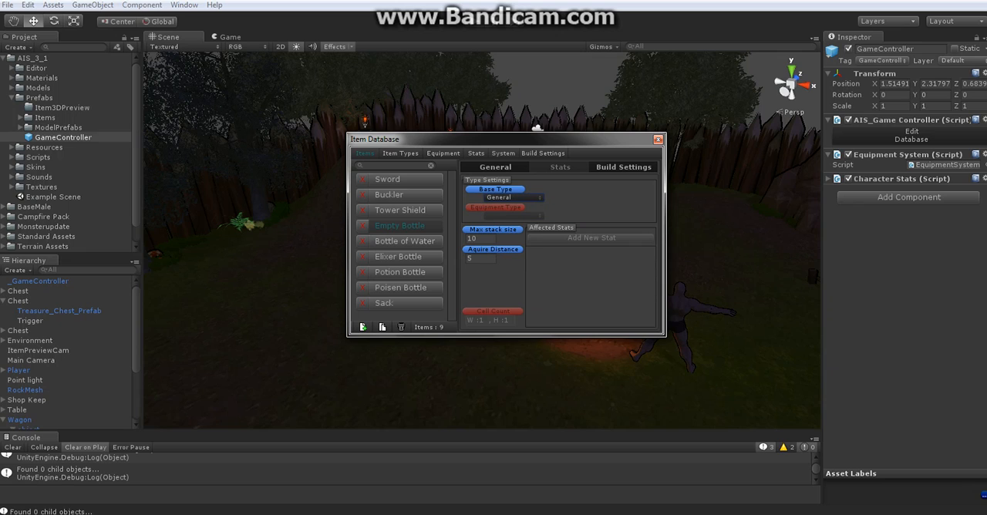
# Add a Health stat with an Addition value of 10 to the Bottle of Water
pyautogui.click(405, 241)
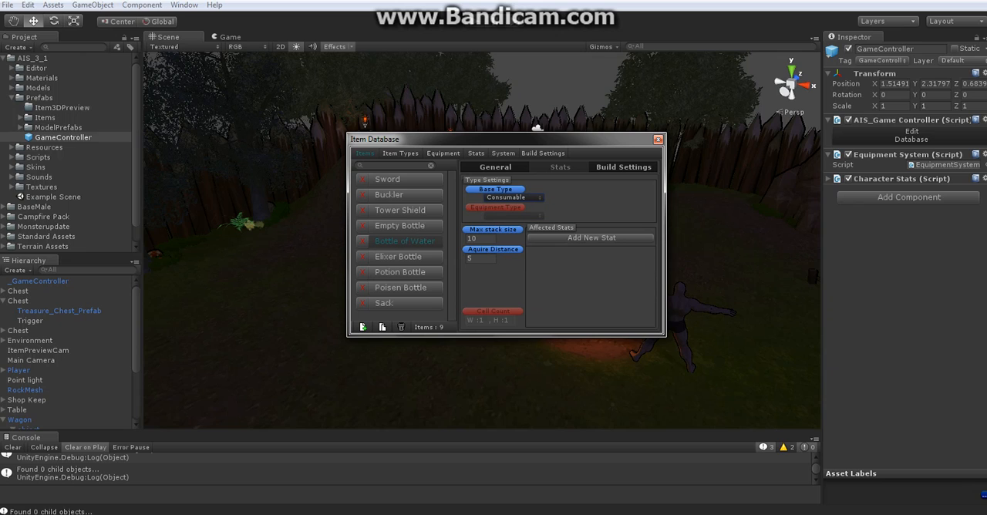
pyautogui.click(592, 239)
pyautogui.click(621, 267)
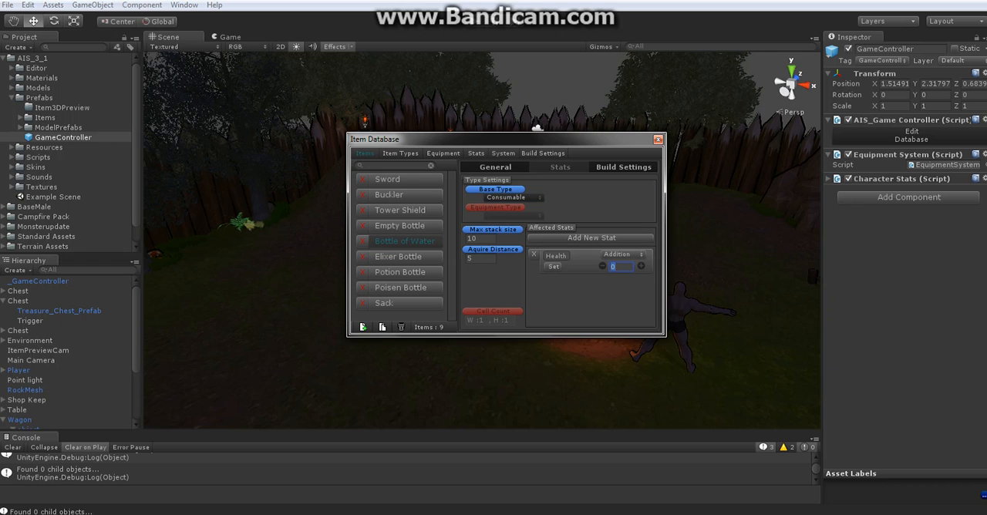
pyautogui.write('10')
# Examine the Sack's type settings, general properties and bag cell count in the item list
pyautogui.click(404, 303)
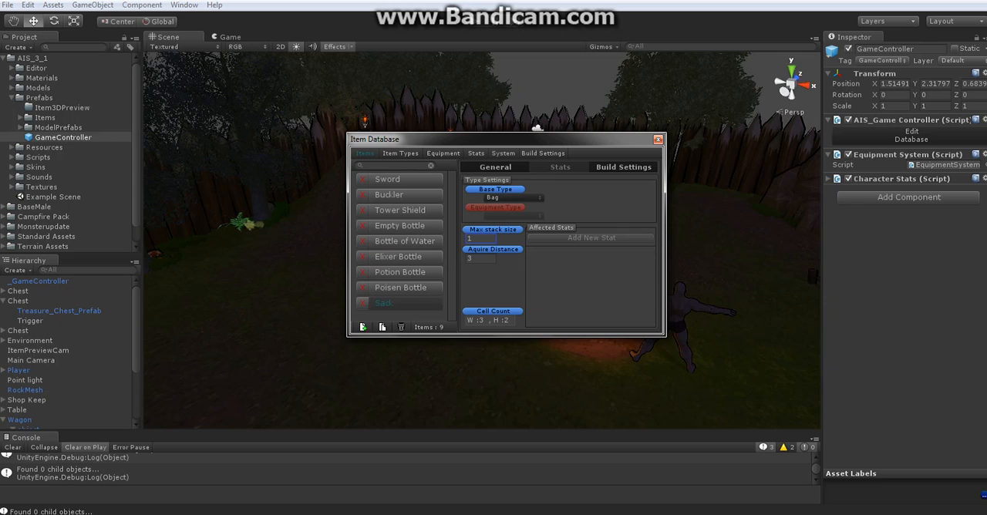
pyautogui.click(495, 167)
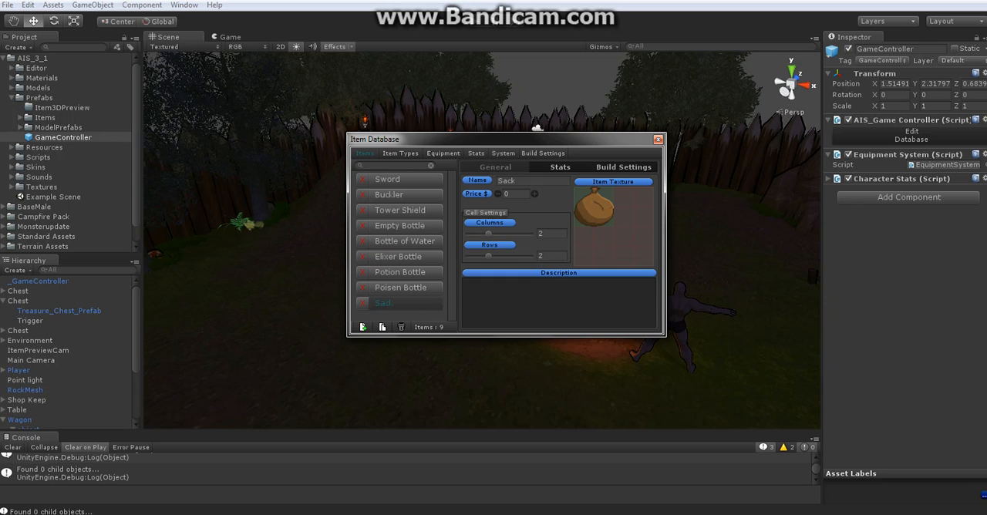
pyautogui.click(560, 168)
pyautogui.click(482, 320)
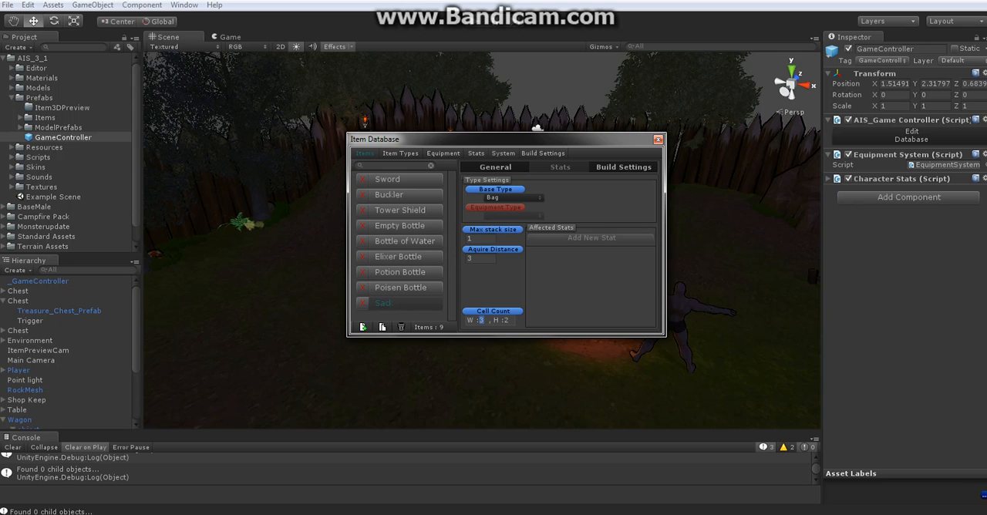
pyautogui.press('Tab')
# Try the Sack's cell settings at 4 columns with 1 and 2 rows, and return it to 2 columns and 2 rows
pyautogui.click(495, 167)
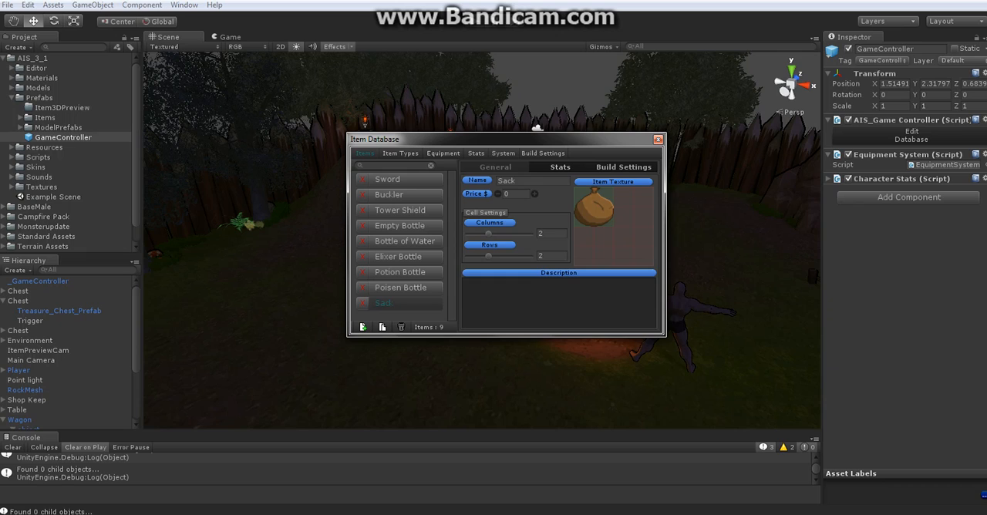
pyautogui.moveTo(488, 233); pyautogui.dragTo(530, 234)
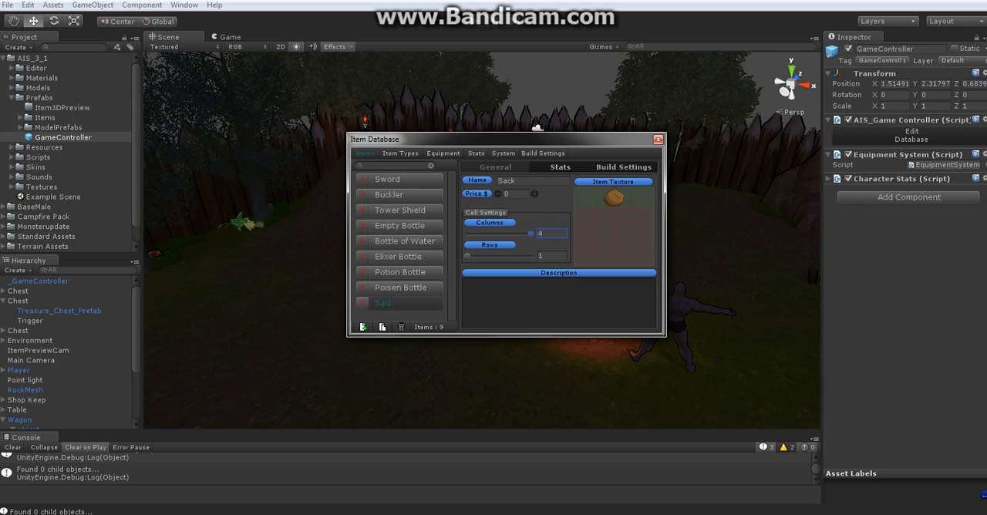
pyautogui.moveTo(468, 256); pyautogui.dragTo(489, 256)
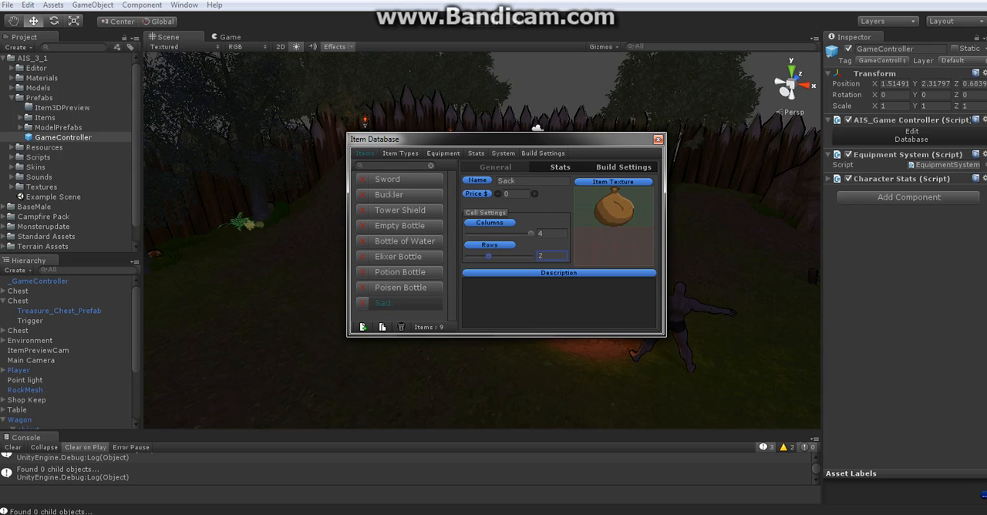
pyautogui.moveTo(530, 234); pyautogui.dragTo(488, 233)
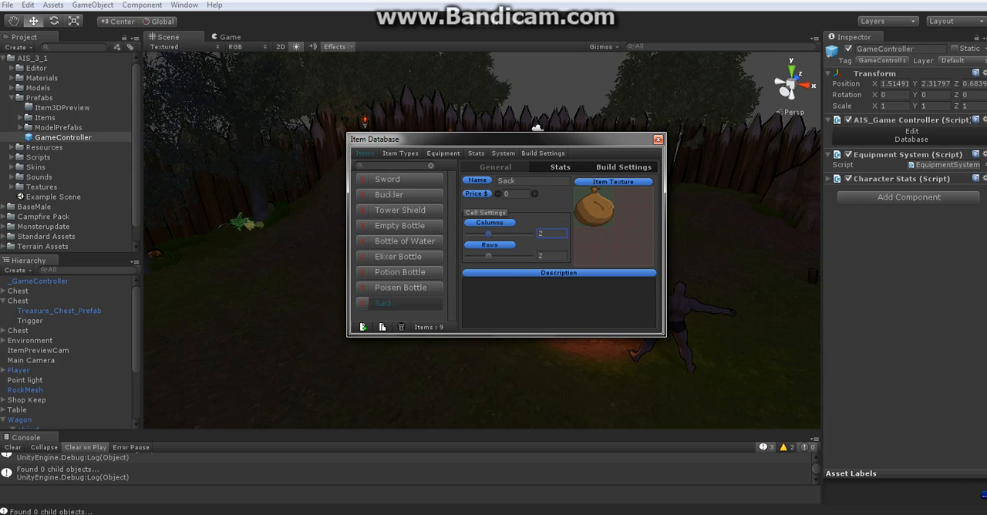
# Review the database's item types and equipment slots, including the new item type name field and the Hand slot
pyautogui.moveTo(448, 140); pyautogui.dragTo(451, 154)
pyautogui.click(404, 168)
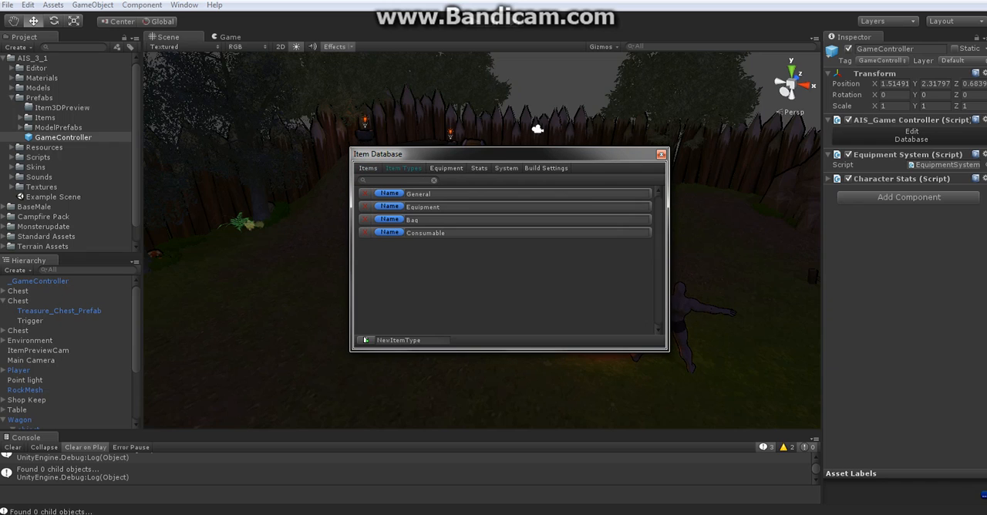
pyautogui.moveTo(424, 340); pyautogui.dragTo(375, 340)
pyautogui.click(446, 168)
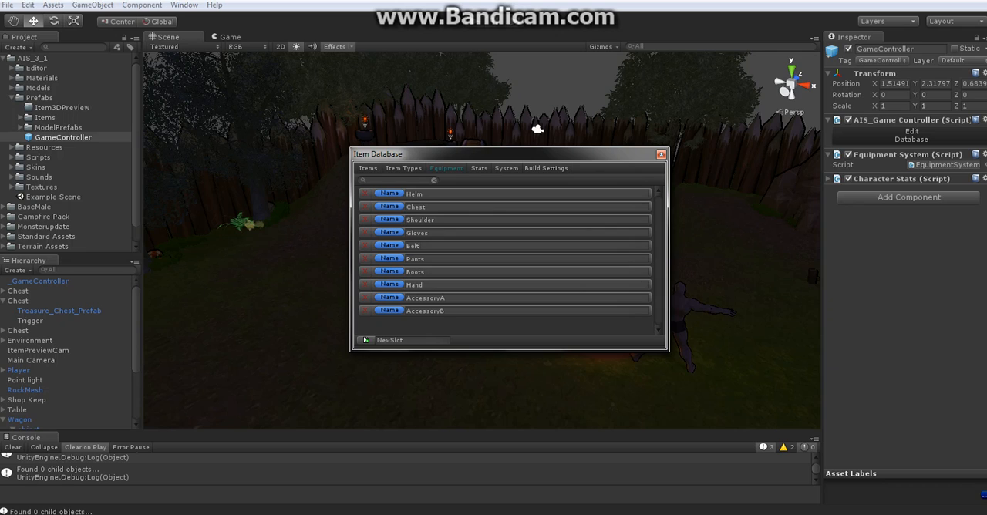
pyautogui.doubleClick(420, 285)
# Review the full list of stats and their default values in the database
pyautogui.click(479, 168)
pyautogui.scroll(-3, 506, 261)
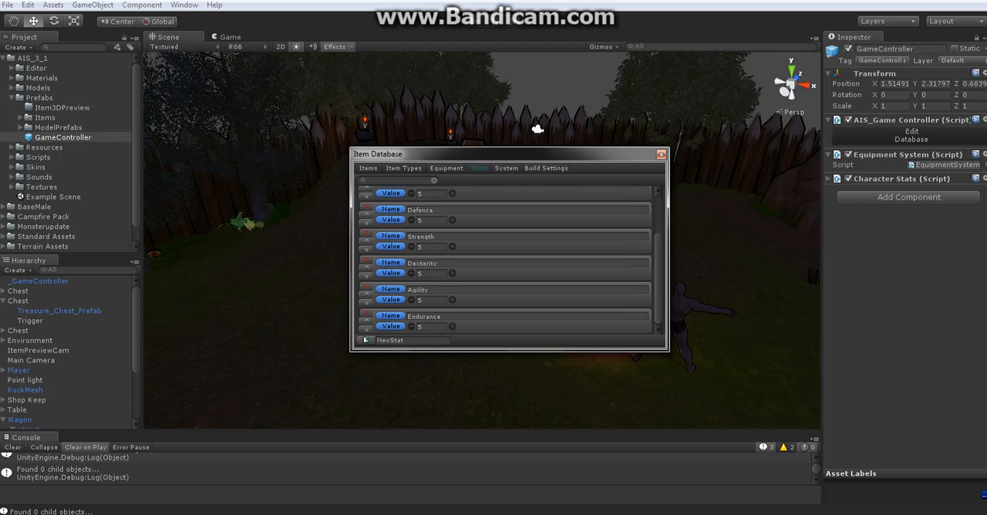
pyautogui.scroll(3, 505, 260)
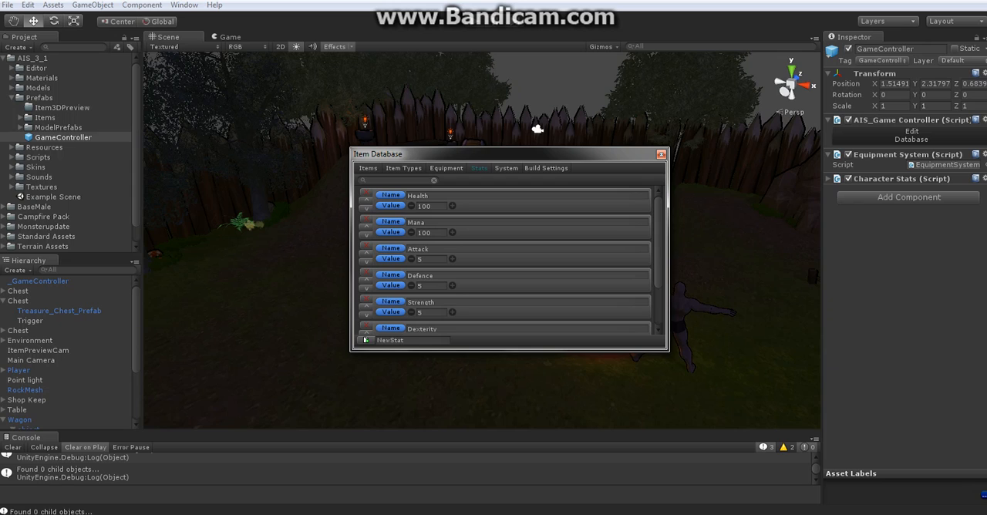
pyautogui.scroll(-2, 506, 261)
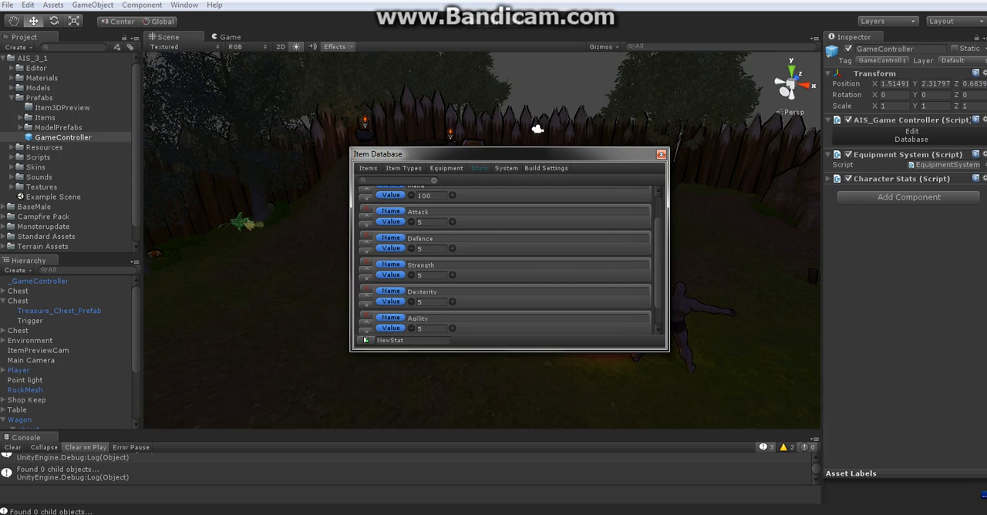
pyautogui.scroll(-1, 506, 260)
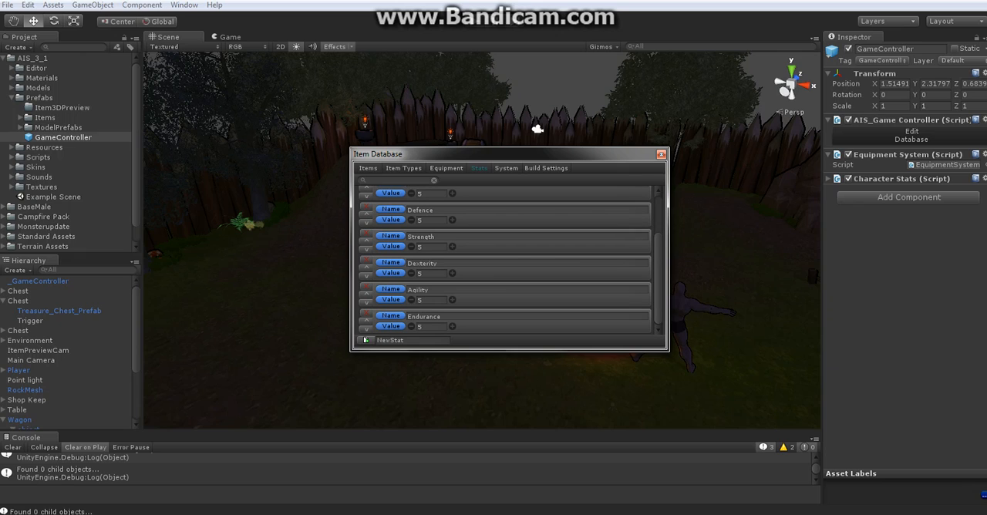
pyautogui.scroll(3, 505, 260)
pyautogui.scroll(-3, 505, 261)
# Add a new stat named MyStat to the stats list
pyautogui.click(391, 340)
pyautogui.write('MyStat')
pyautogui.click(366, 341)
# Move MyStat up one place and back down, and delete it from the stats list
pyautogui.click(367, 321)
pyautogui.click(366, 303)
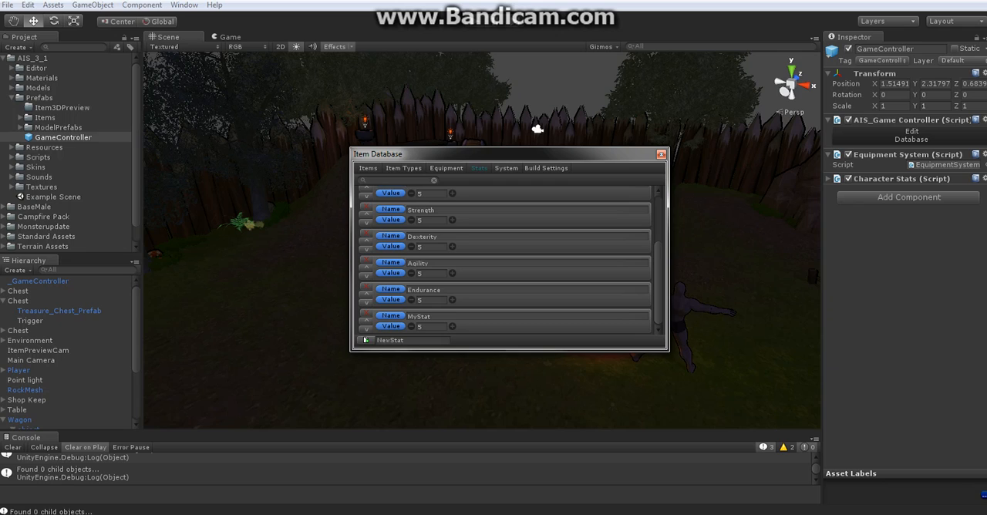
pyautogui.click(367, 313)
# In the build settings, try the folder browser and the Item3DPreview folder for the build path, and set it to AIS_3_1/Prefabs/Items
pyautogui.click(546, 168)
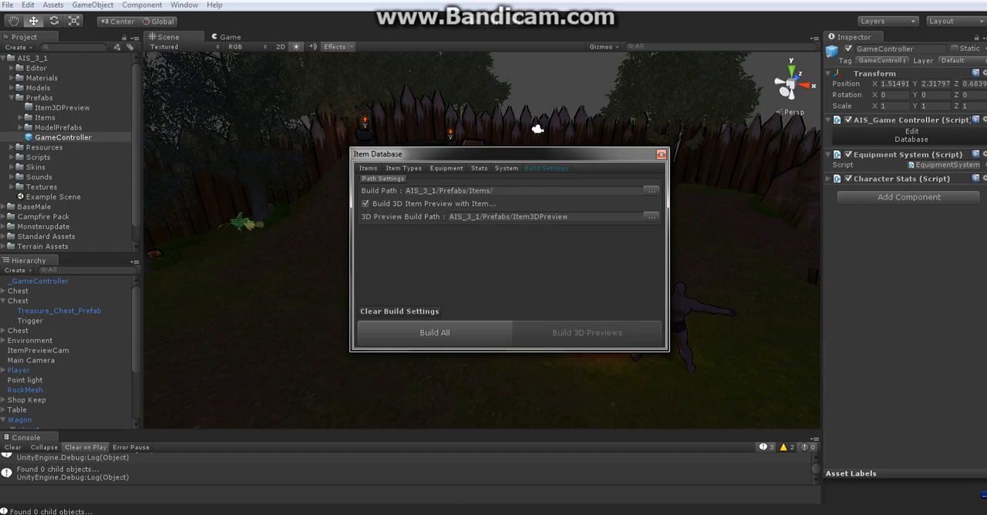
pyautogui.moveTo(532, 154); pyautogui.dragTo(506, 174)
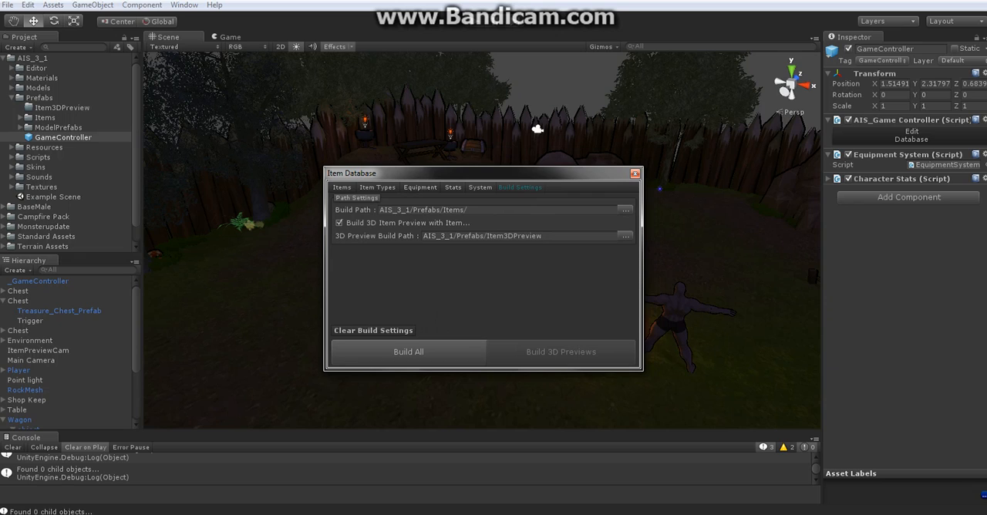
pyautogui.click(498, 210)
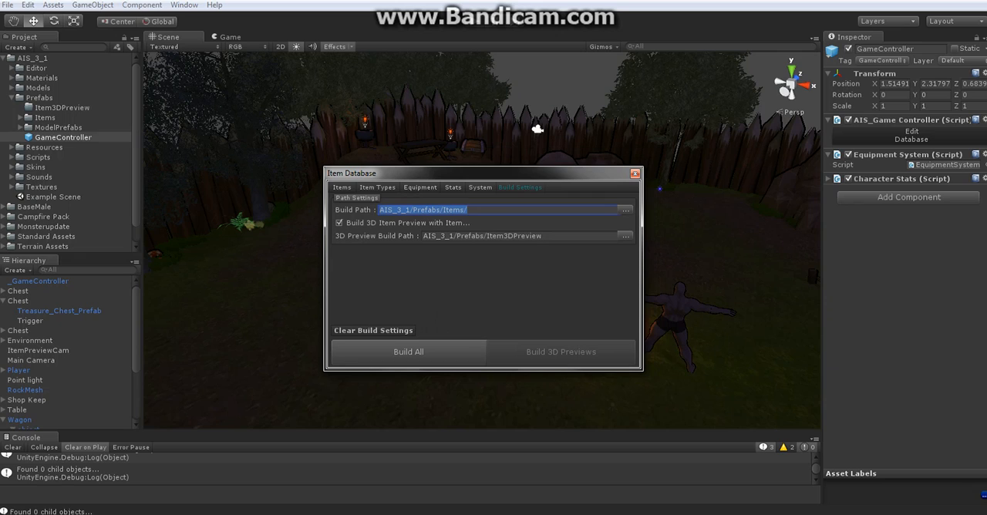
pyautogui.click(469, 210)
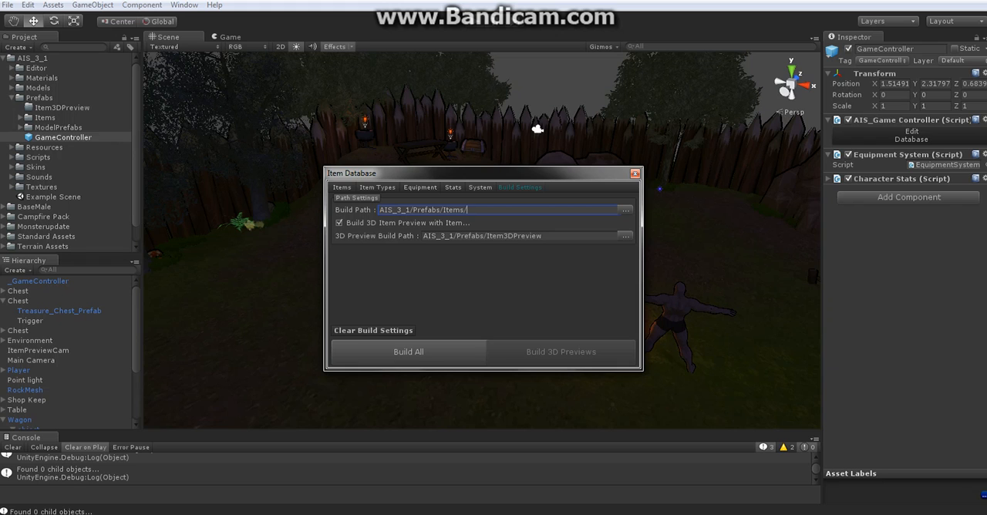
pyautogui.click(625, 210)
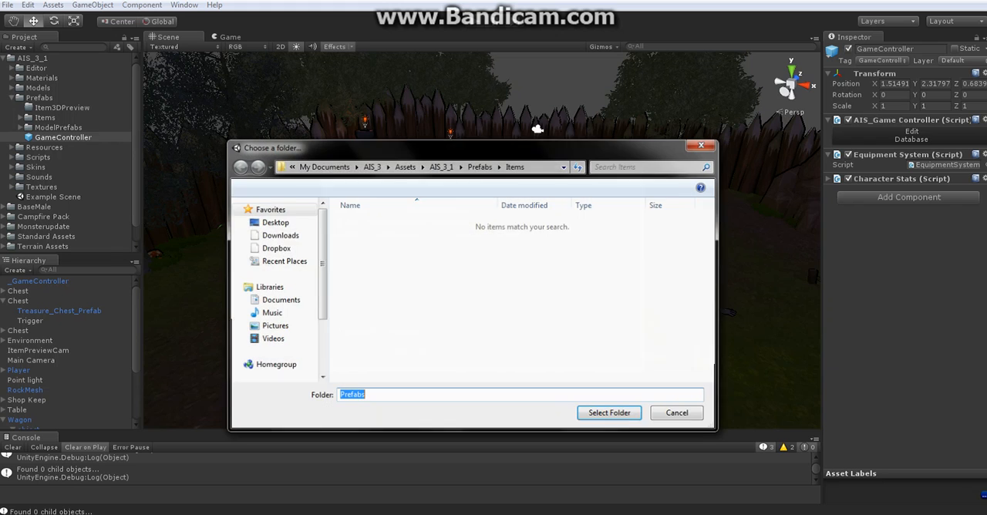
pyautogui.moveTo(478, 147); pyautogui.dragTo(434, 171)
pyautogui.click(659, 169)
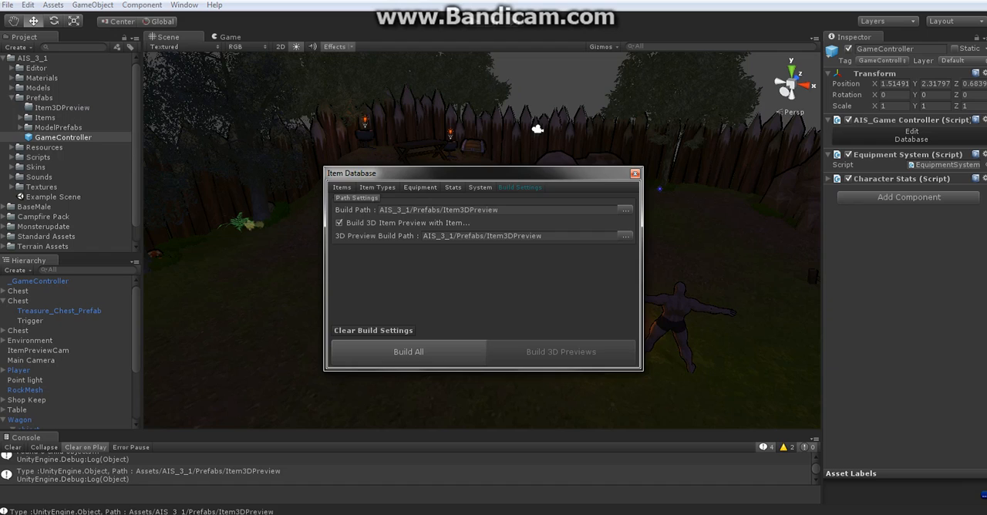
pyautogui.moveTo(45, 119); pyautogui.dragTo(479, 210)
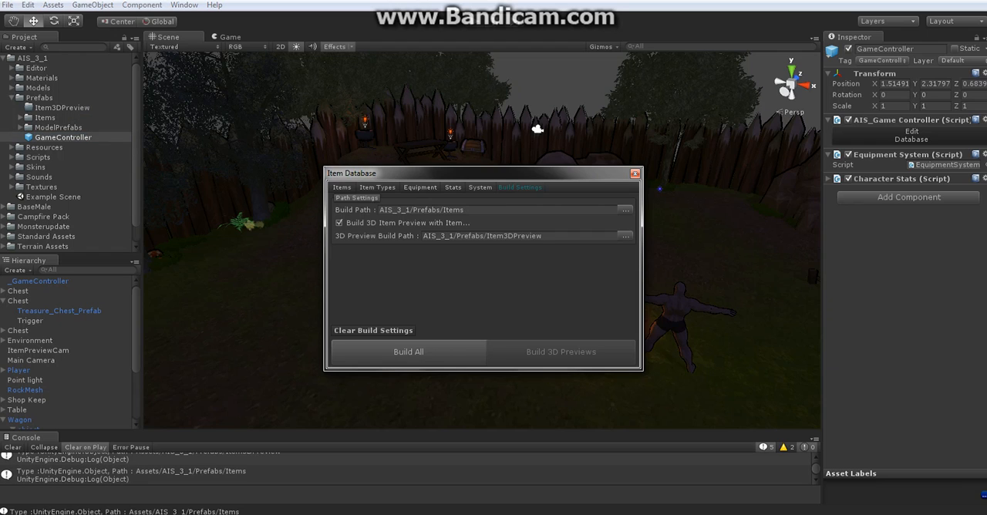
pyautogui.moveTo(478, 173); pyautogui.dragTo(542, 158)
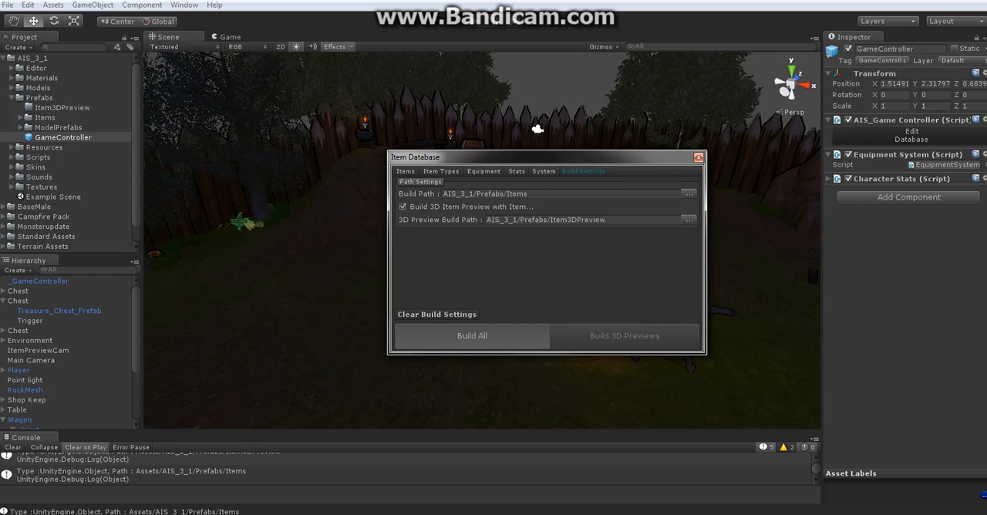
# Build all items in the database, look through the build log and dismiss it
pyautogui.click(472, 336)
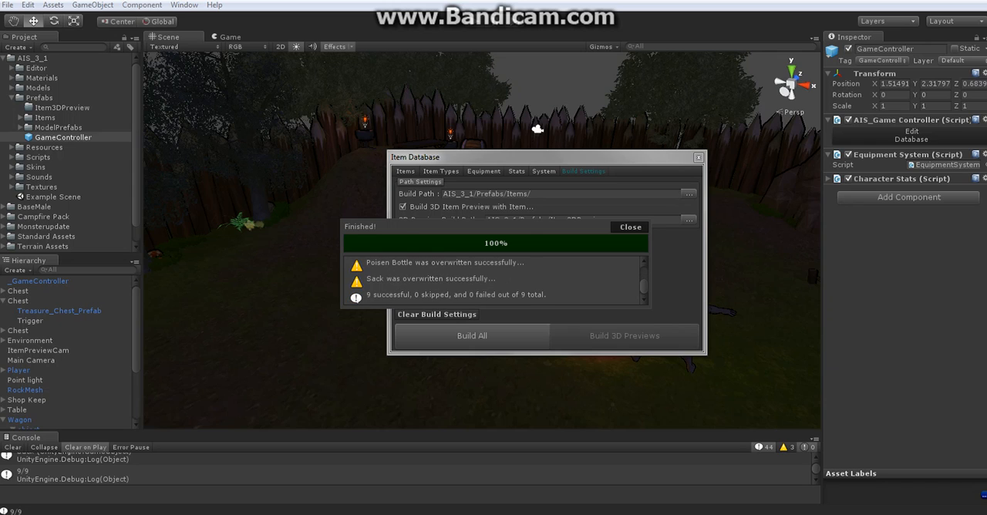
pyautogui.scroll(3, 496, 281)
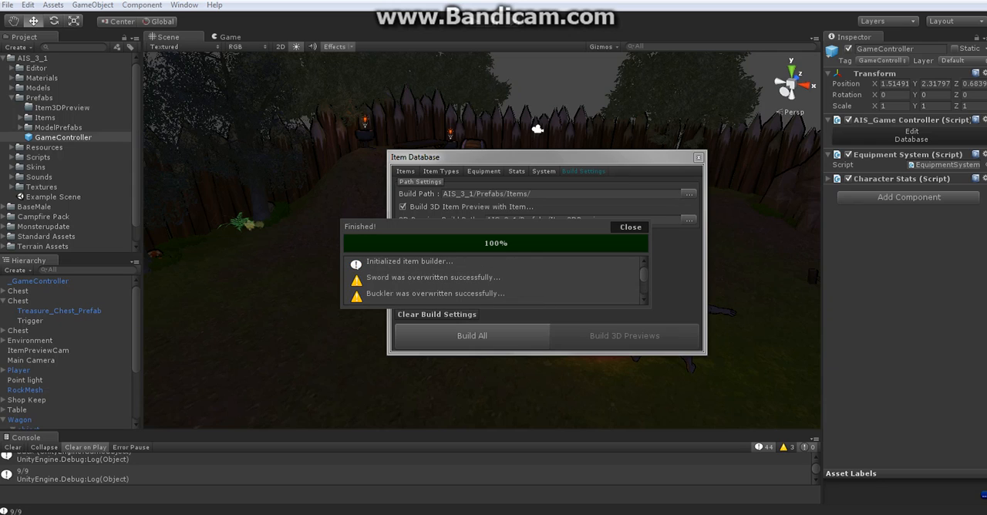
pyautogui.click(631, 227)
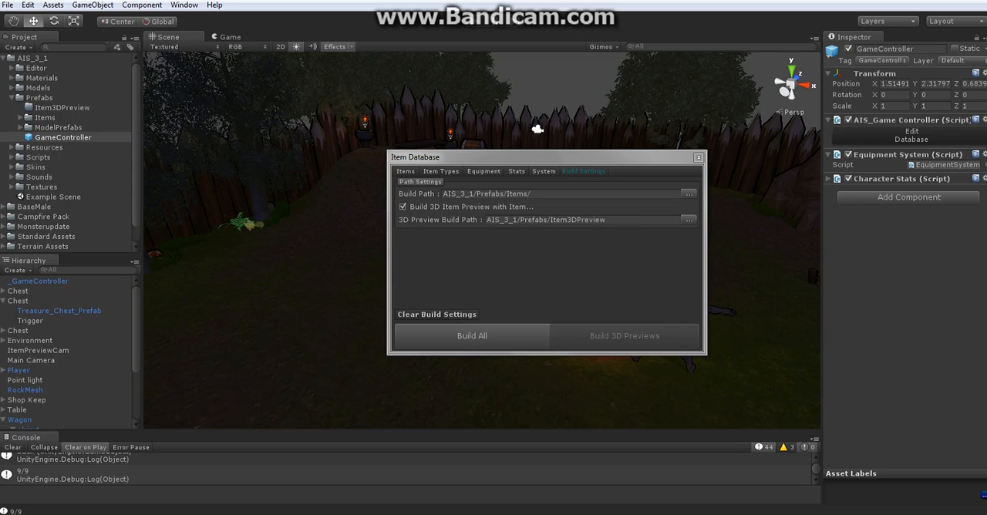
# Return from the build settings to the item list and close the Item Database
pyautogui.moveTo(463, 158); pyautogui.dragTo(420, 172)
pyautogui.click(399, 186)
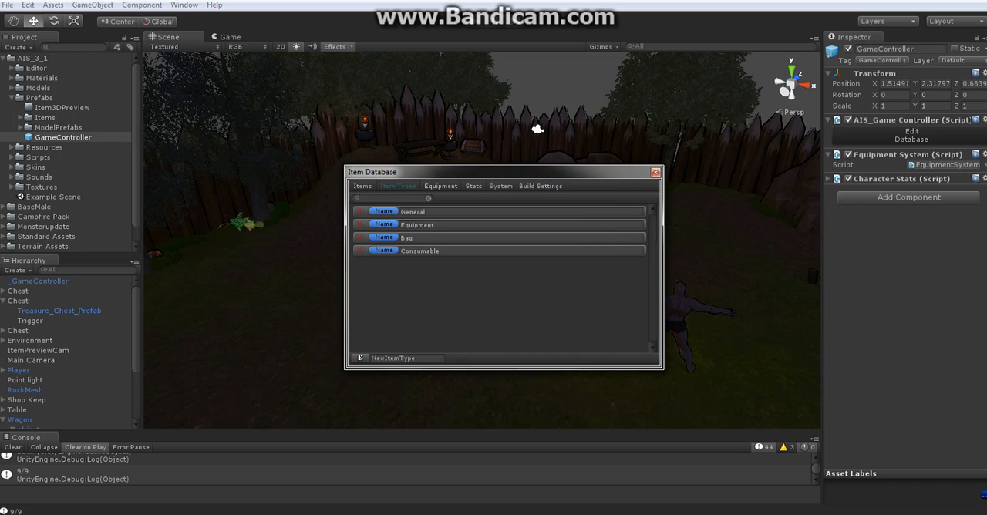
pyautogui.click(363, 186)
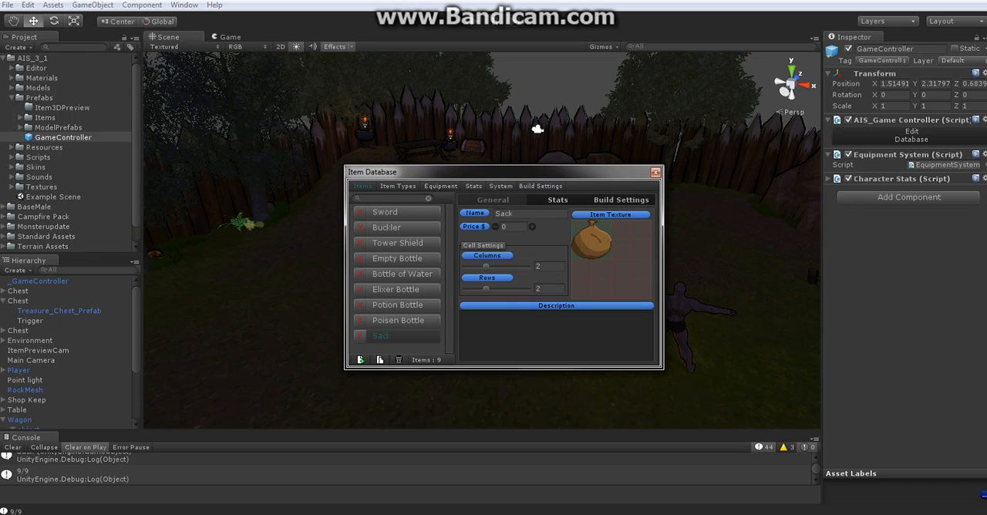
pyautogui.click(656, 172)
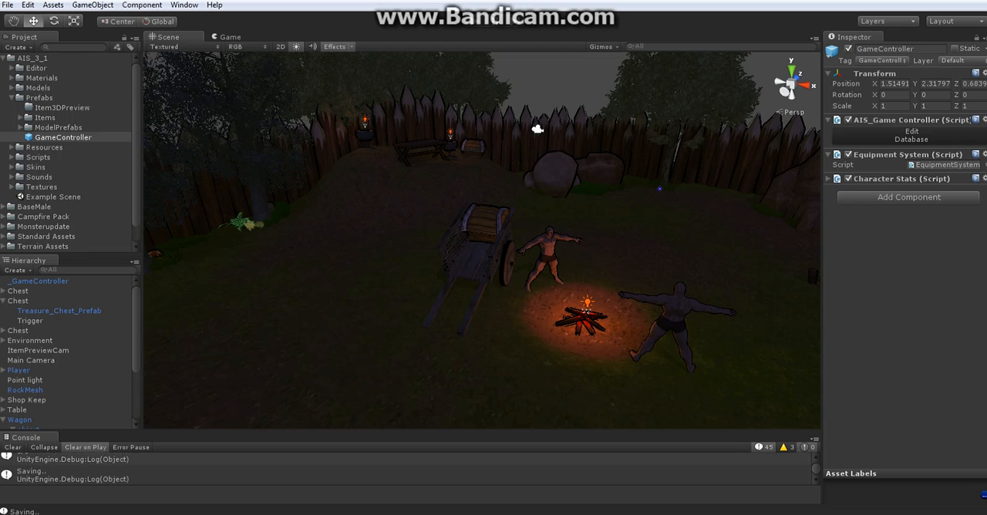
# Inspect the built prefabs in the Items folder, including Bottle of Water, and collapse the Prefabs folder again
pyautogui.click(21, 118)
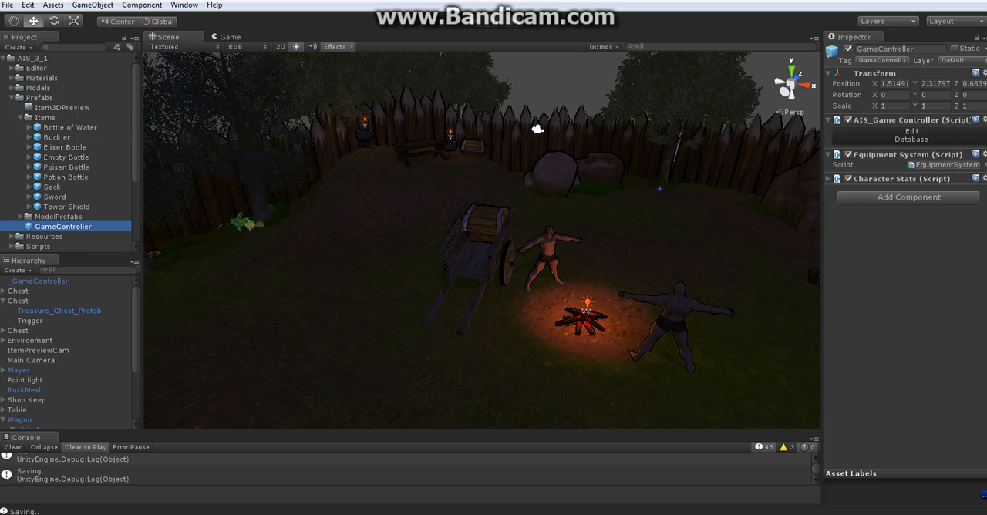
pyautogui.click(70, 127)
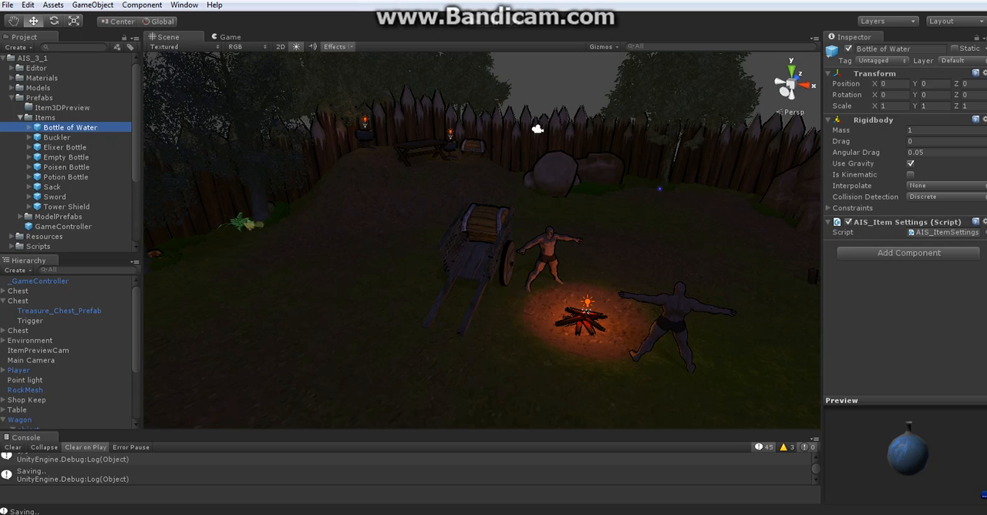
pyautogui.click(20, 118)
pyautogui.click(11, 98)
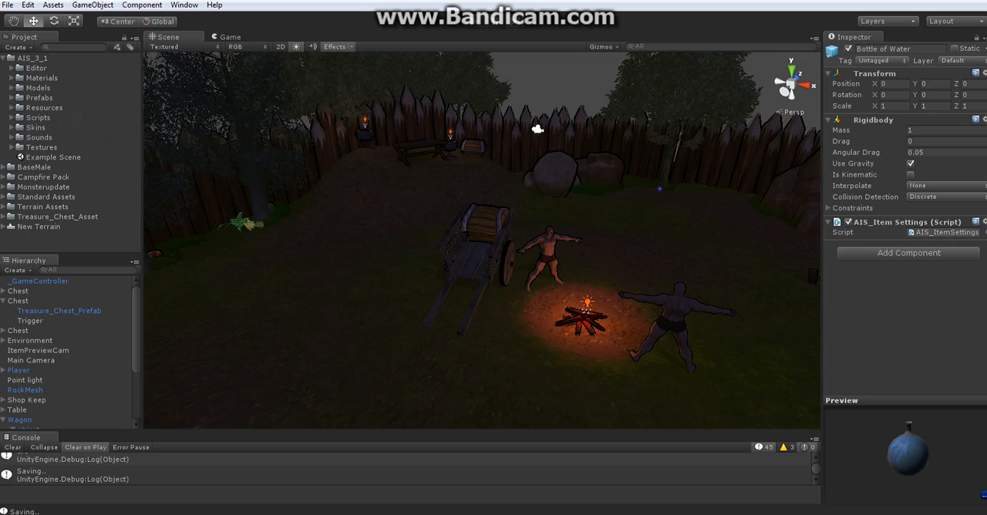
# Add a Sword to the item list on the Trigger of the third Chest in the hierarchy
pyautogui.click(3, 331)
pyautogui.click(30, 351)
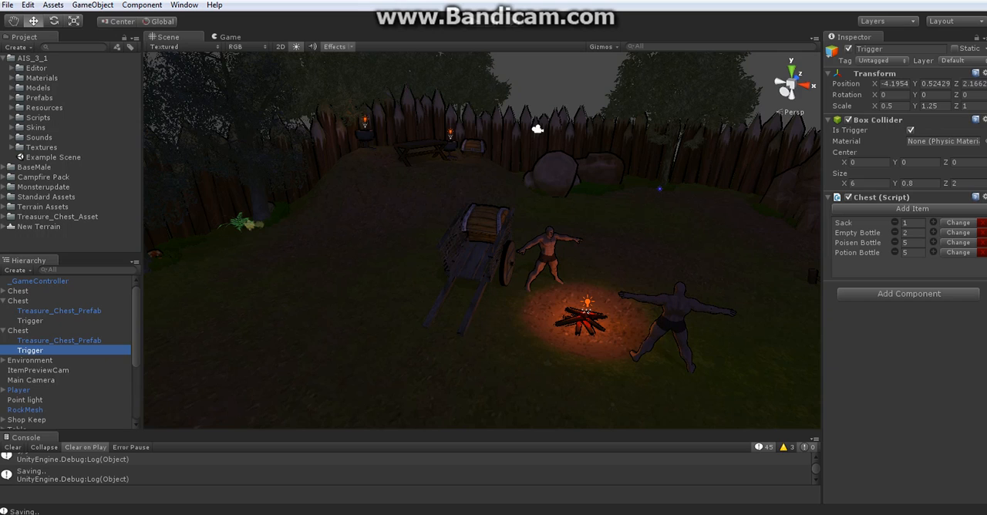
pyautogui.click(912, 209)
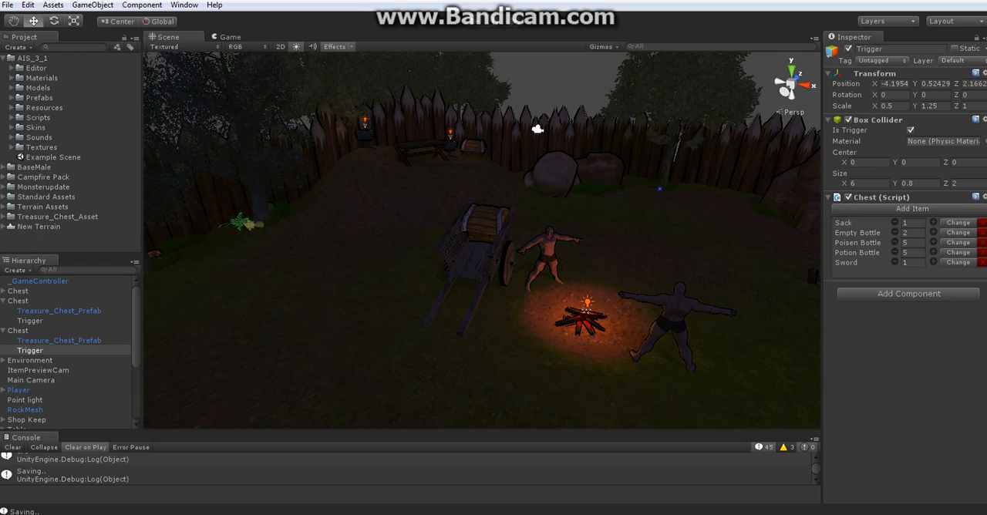
# Look through the items available as a replacement for the Sword in the chest's list, keeping the Sword
pyautogui.click(958, 263)
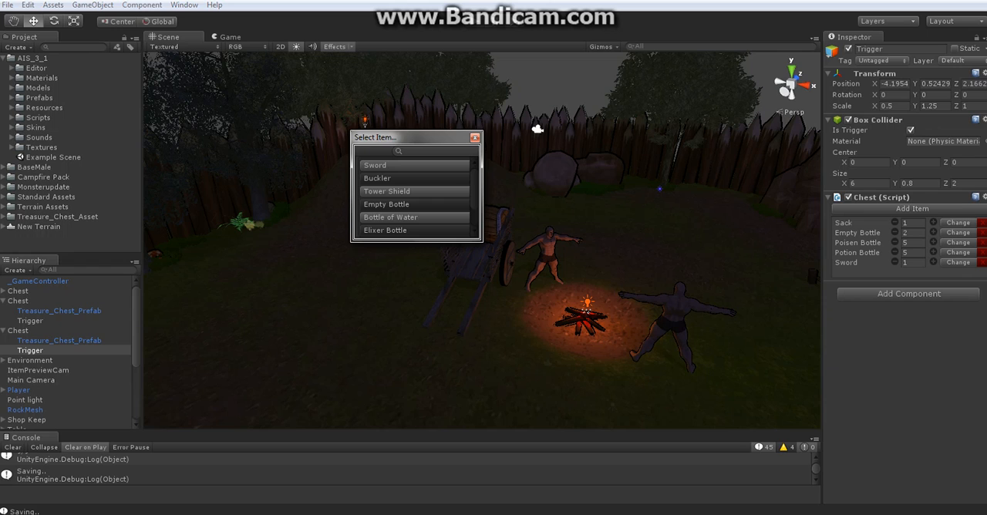
pyautogui.scroll(-1, 415, 197)
pyautogui.scroll(1, 415, 197)
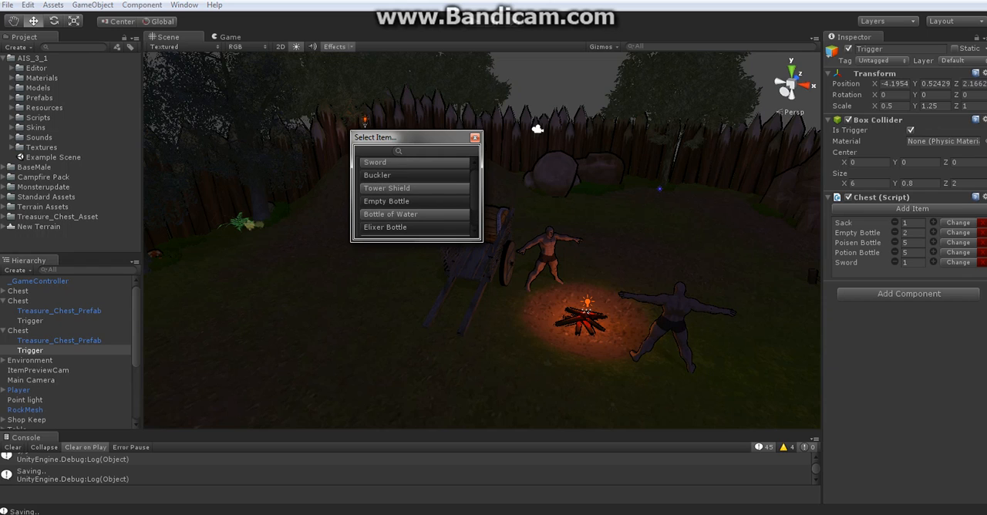
pyautogui.click(470, 156)
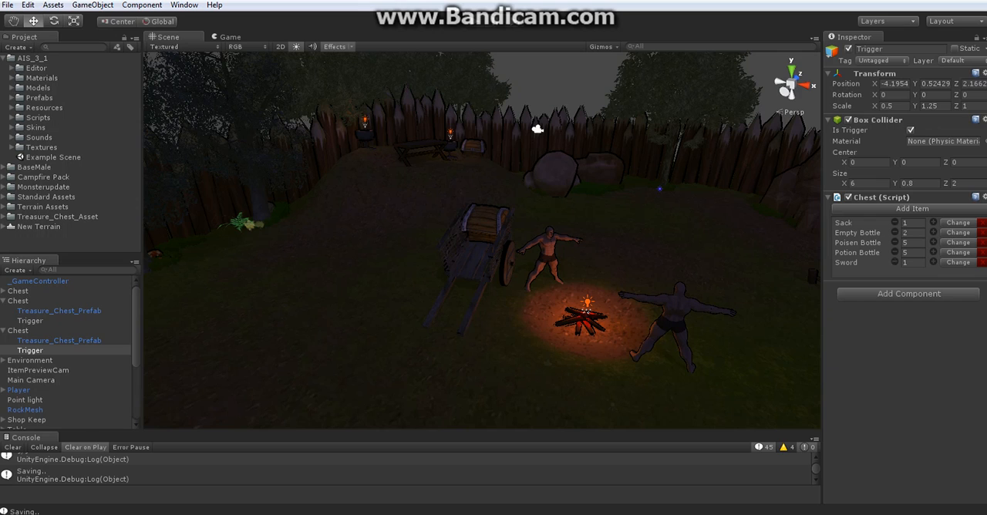
# Replace the chest's Potion Bottle with a Bottle of Water and remove the Sword from its item list
pyautogui.click(914, 263)
pyautogui.click(959, 253)
pyautogui.click(959, 264)
pyautogui.scroll(-3, 411, 218)
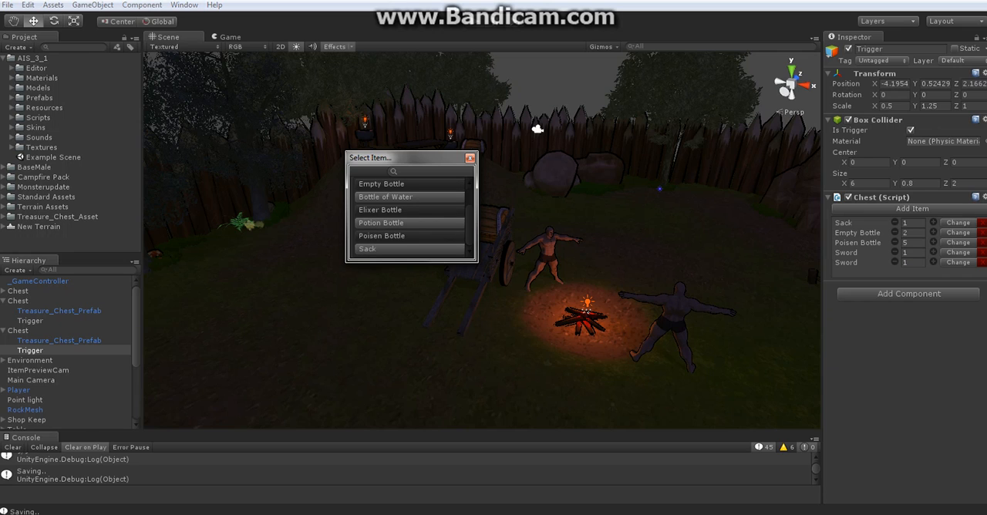
pyautogui.click(386, 196)
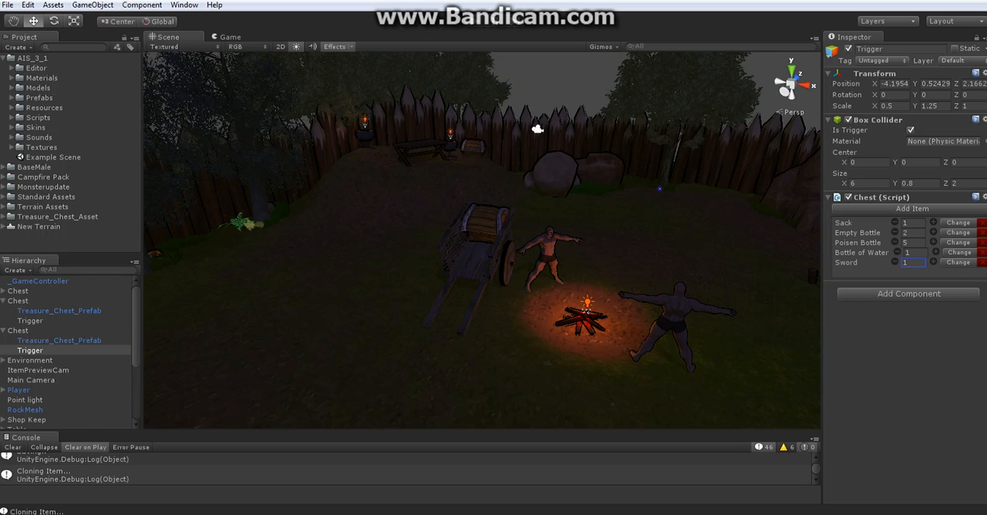
pyautogui.click(983, 263)
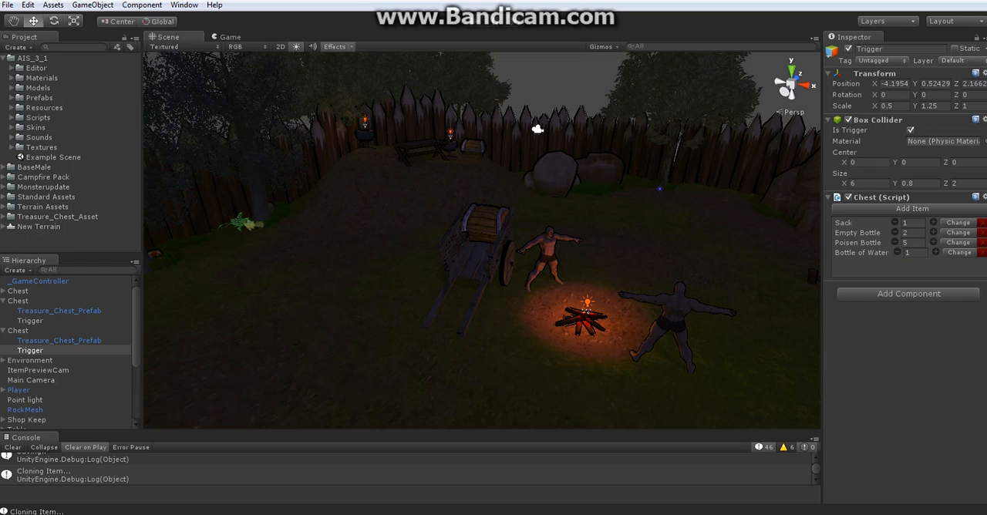
# Open the Item Database from the _GameController object and show its System settings
pyautogui.click(38, 282)
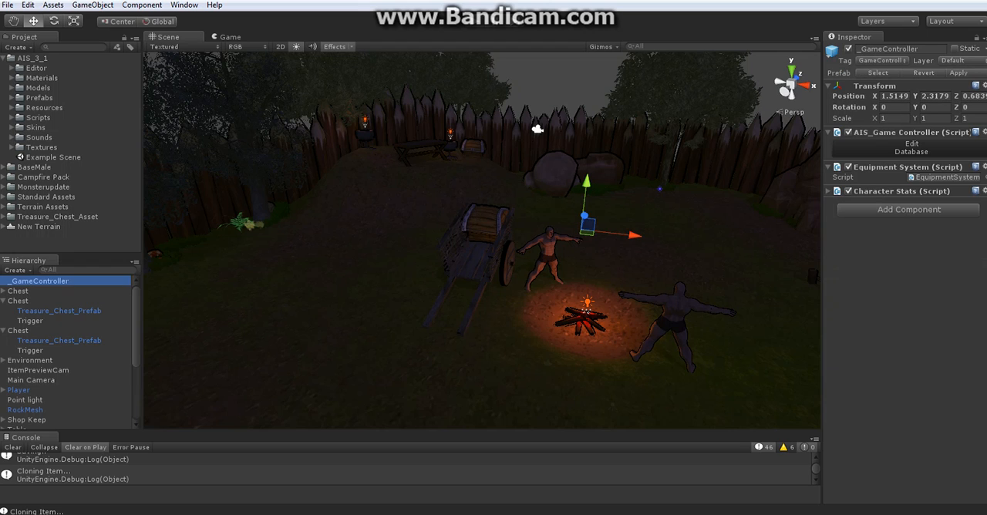
pyautogui.click(912, 147)
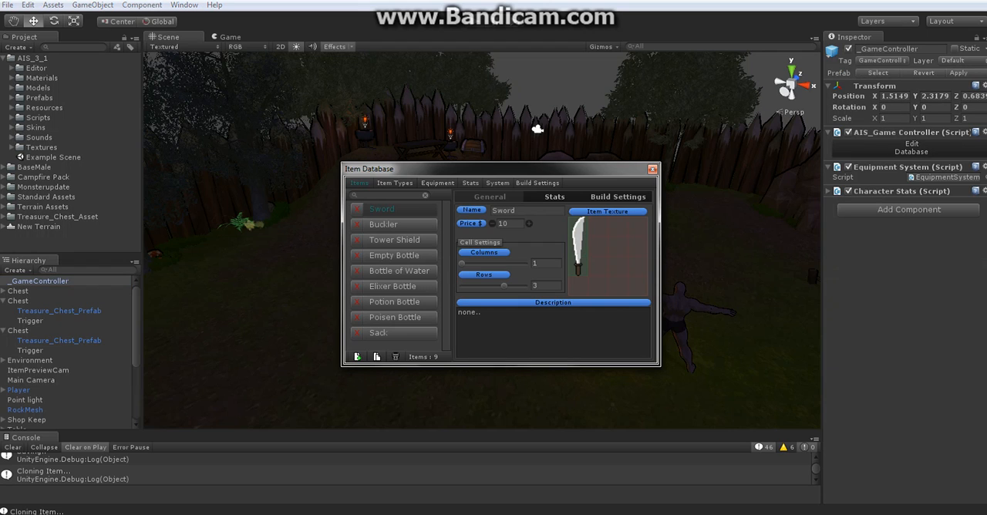
pyautogui.click(498, 183)
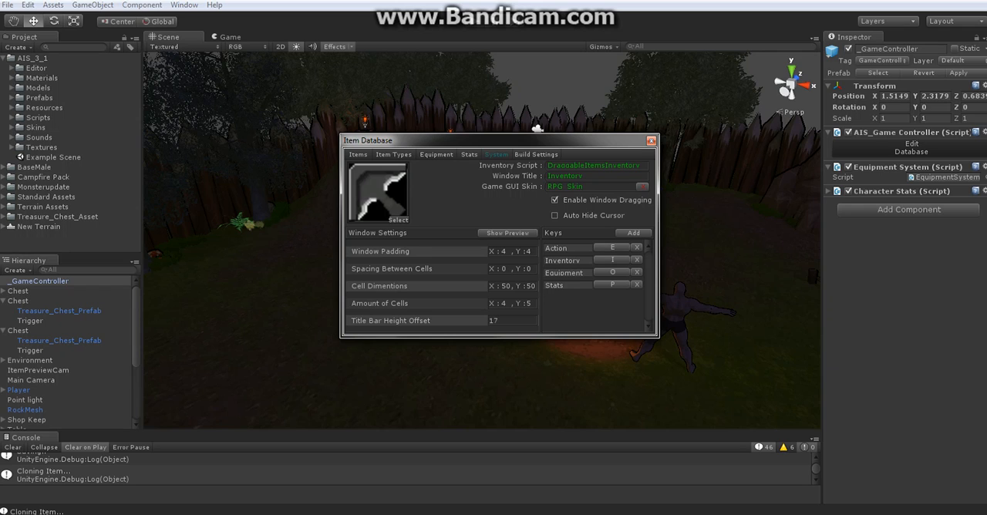
# Open the key selection for the Action key and review its sort orders and search match modes
pyautogui.click(613, 248)
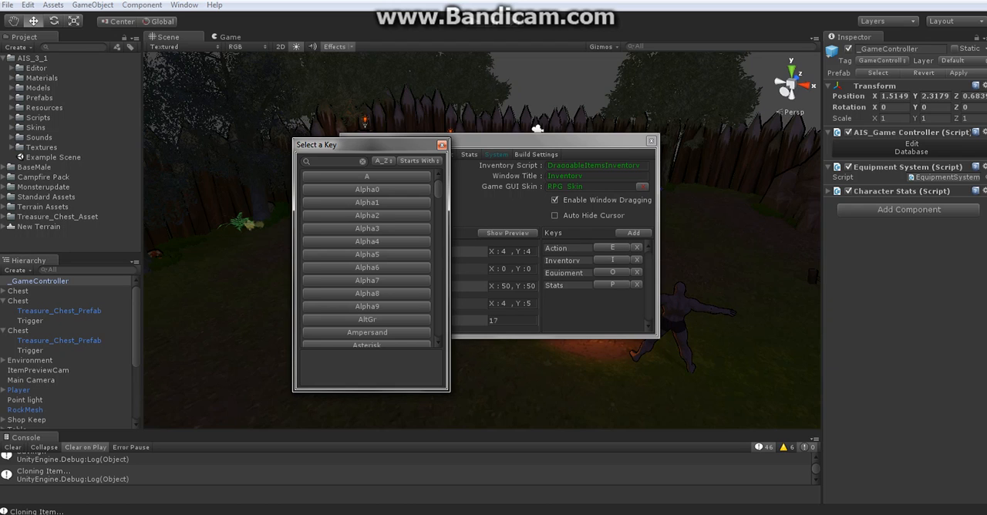
pyautogui.moveTo(362, 144); pyautogui.dragTo(299, 119)
pyautogui.moveTo(375, 163)
pyautogui.mouseDown()
pyautogui.moveTo(374, 301)
pyautogui.moveTo(375, 162)
pyautogui.mouseUp()
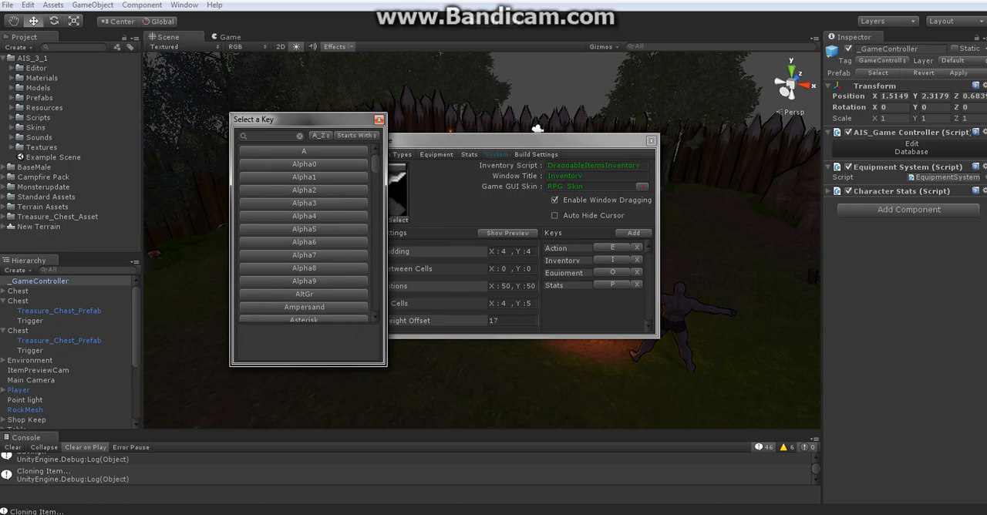
pyautogui.click(321, 136)
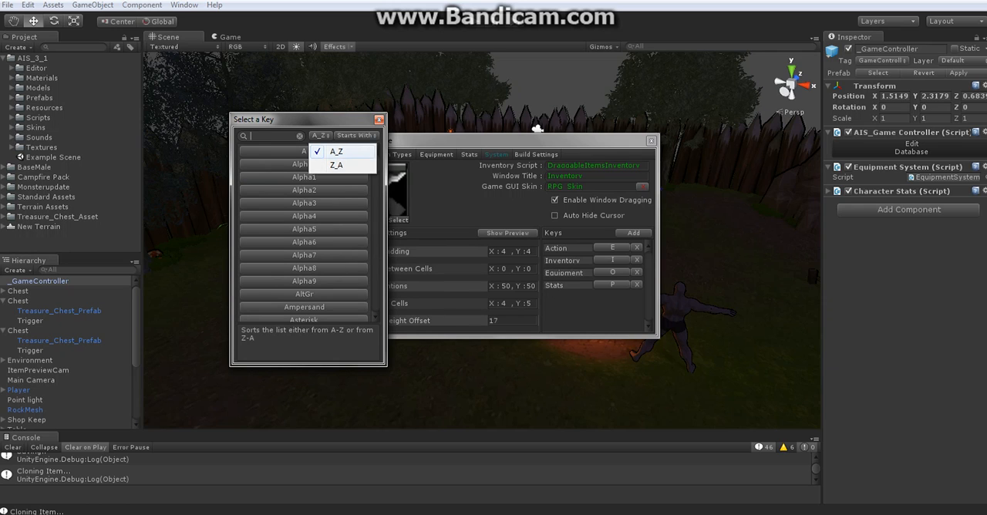
pyautogui.click(333, 152)
pyautogui.click(372, 152)
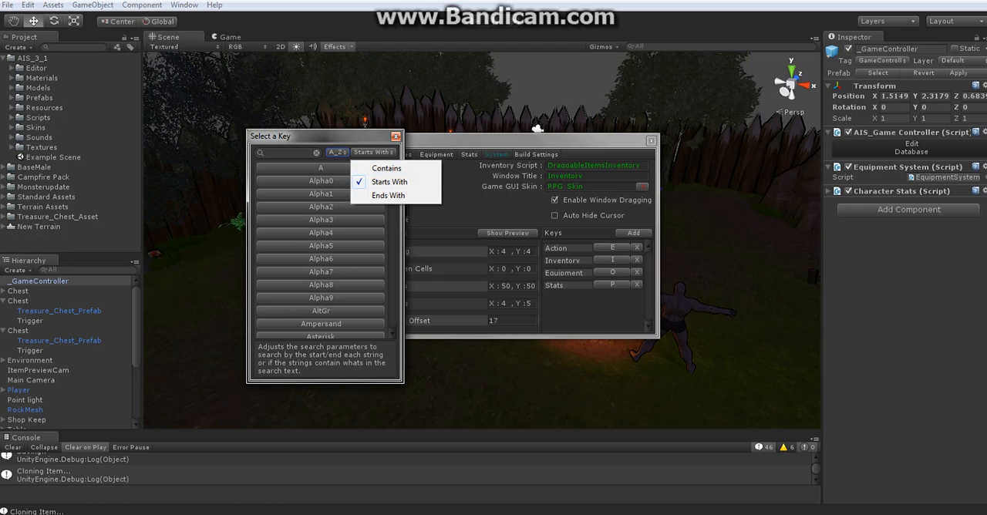
pyautogui.moveTo(336, 136); pyautogui.dragTo(455, 155)
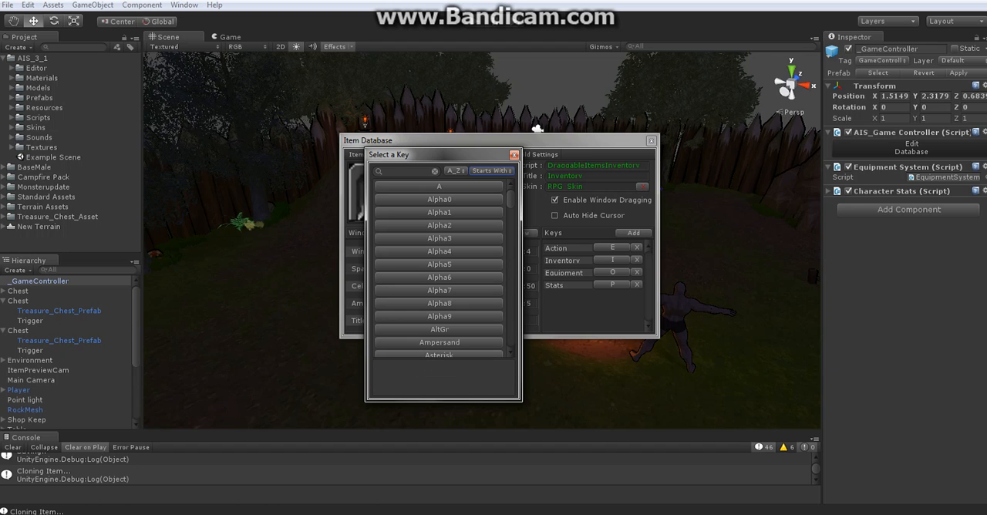
# Search the key list for "x", clear the search, and close the selection without changing the Action key
pyautogui.click(406, 171)
pyautogui.moveTo(510, 199)
pyautogui.mouseDown()
pyautogui.moveTo(511, 339)
pyautogui.moveTo(511, 198)
pyautogui.mouseUp()
pyautogui.write('x')
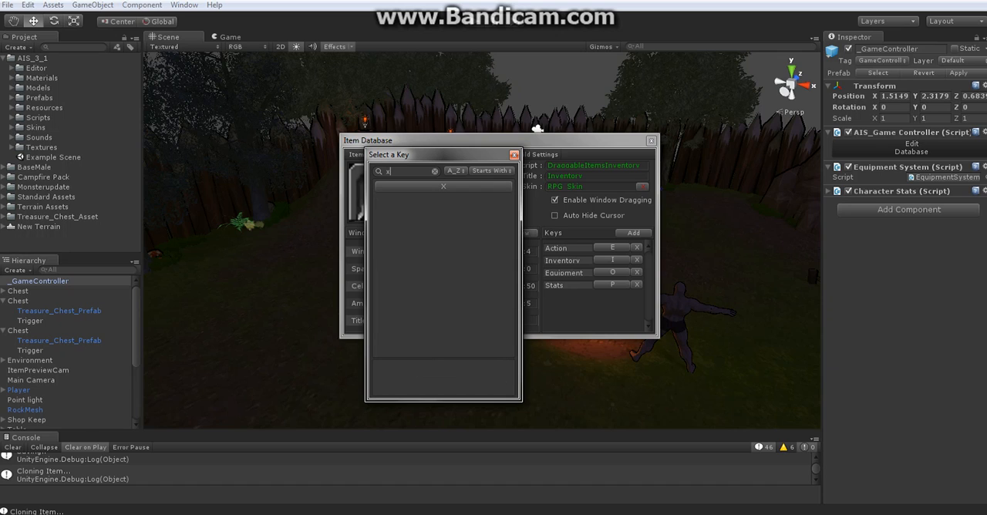
pyautogui.press('BackSpace')
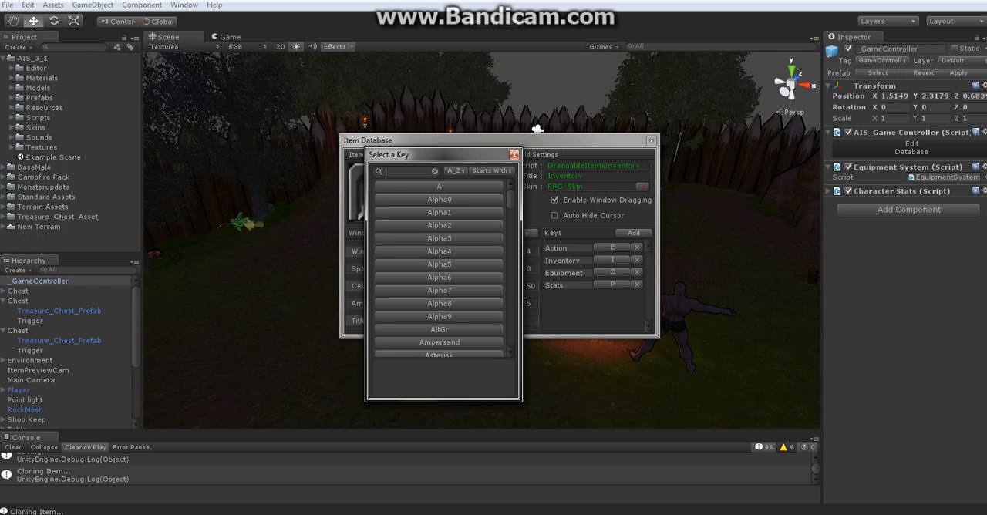
pyautogui.scroll(-10, 439, 268)
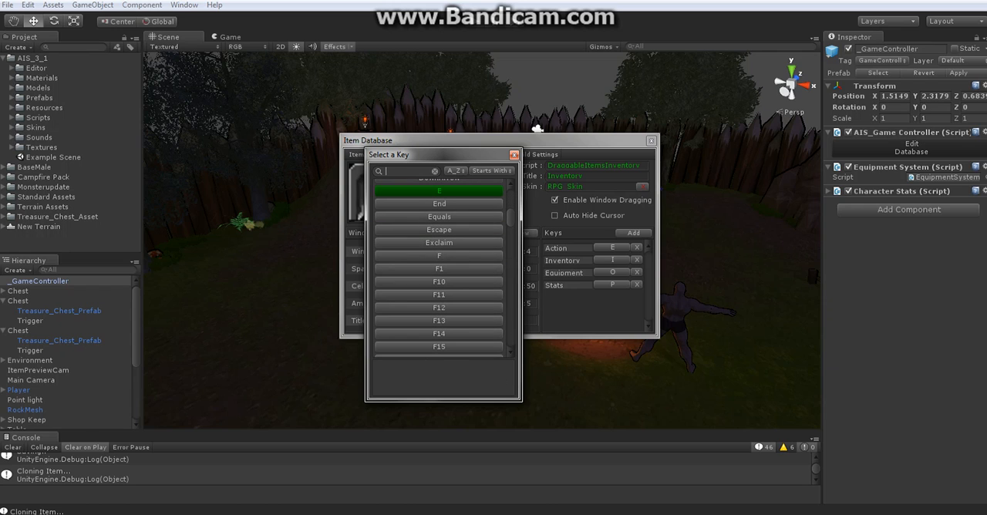
pyautogui.click(514, 154)
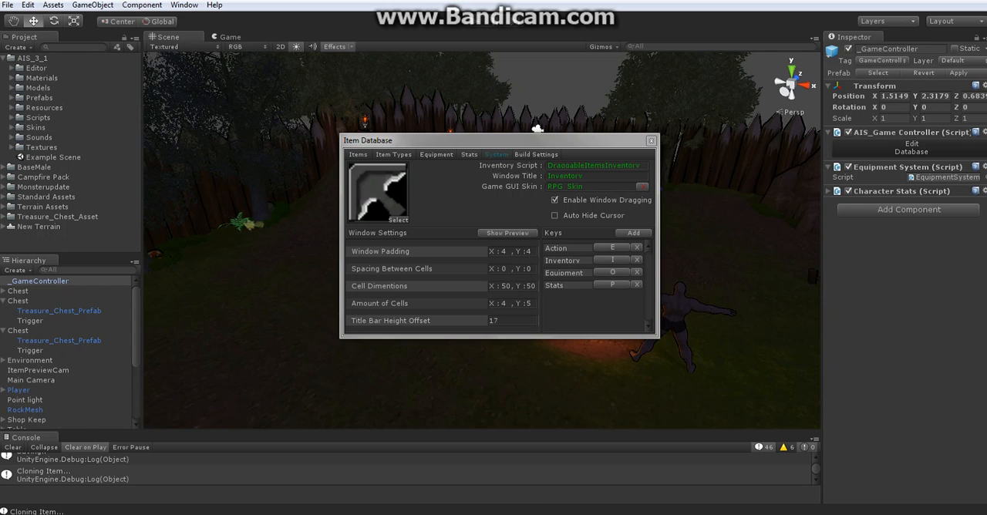
# Add a new entry to the System keys, delete it again, and close the Item Database
pyautogui.moveTo(505, 141); pyautogui.dragTo(480, 135)
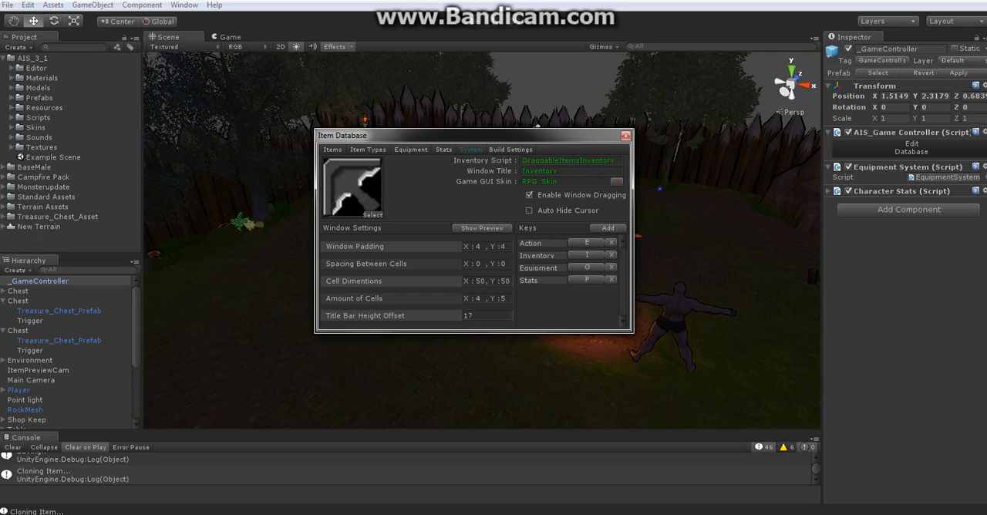
pyautogui.click(545, 243)
pyautogui.click(607, 228)
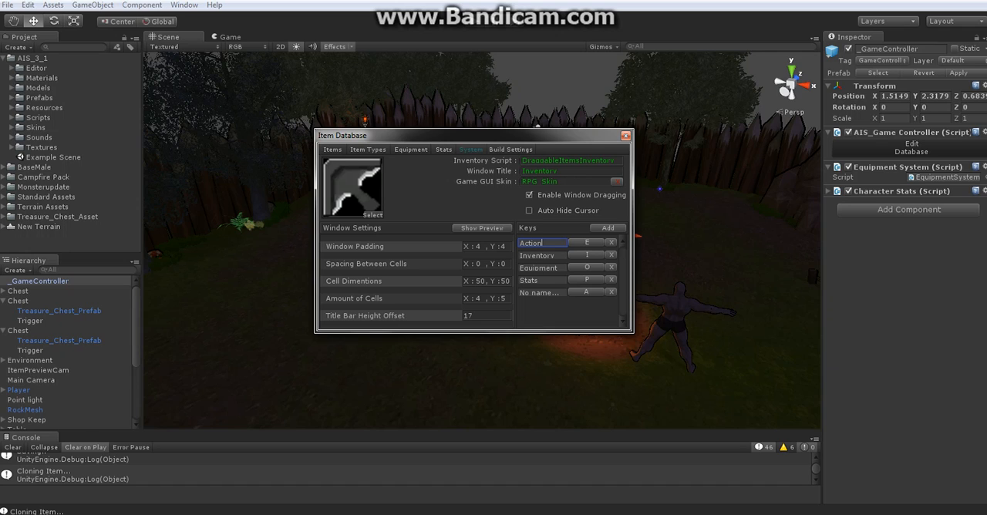
pyautogui.moveTo(561, 293); pyautogui.dragTo(525, 293)
pyautogui.click(611, 291)
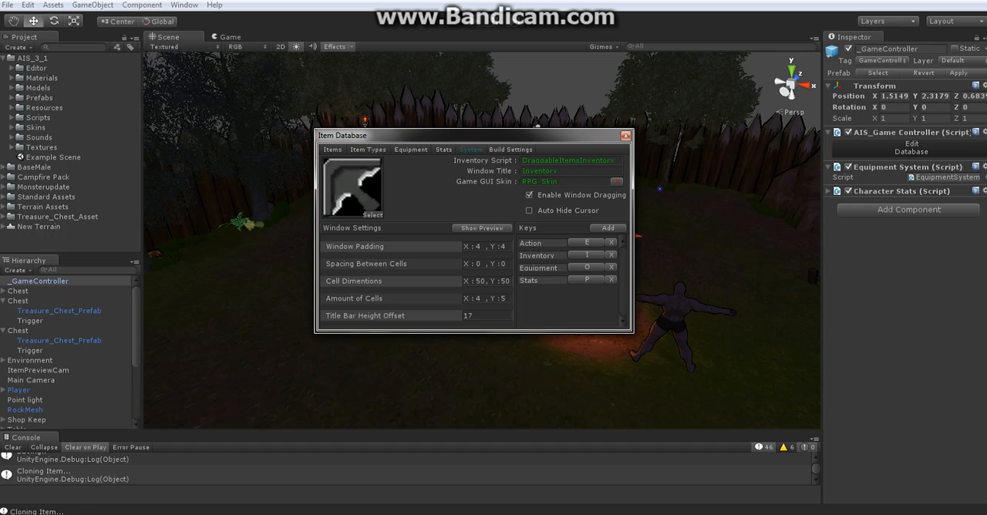
pyautogui.click(626, 135)
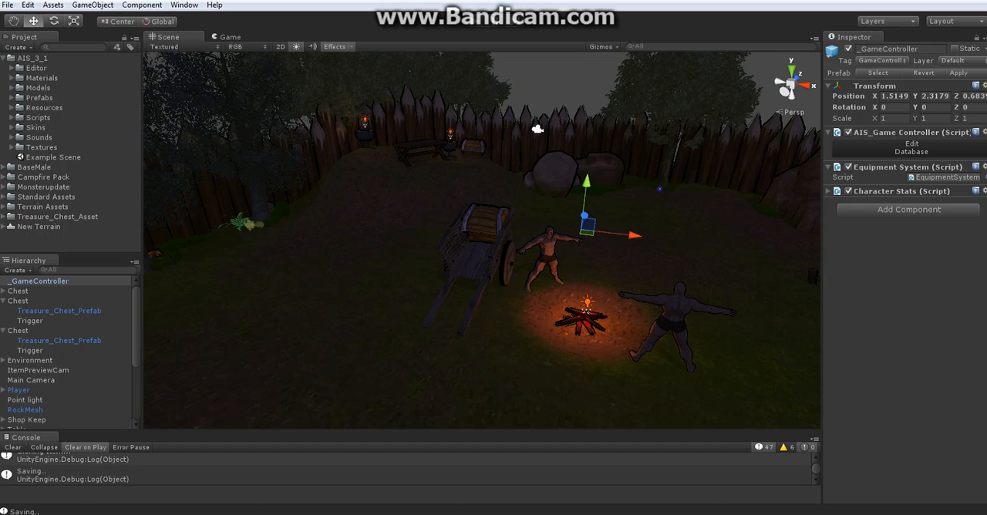